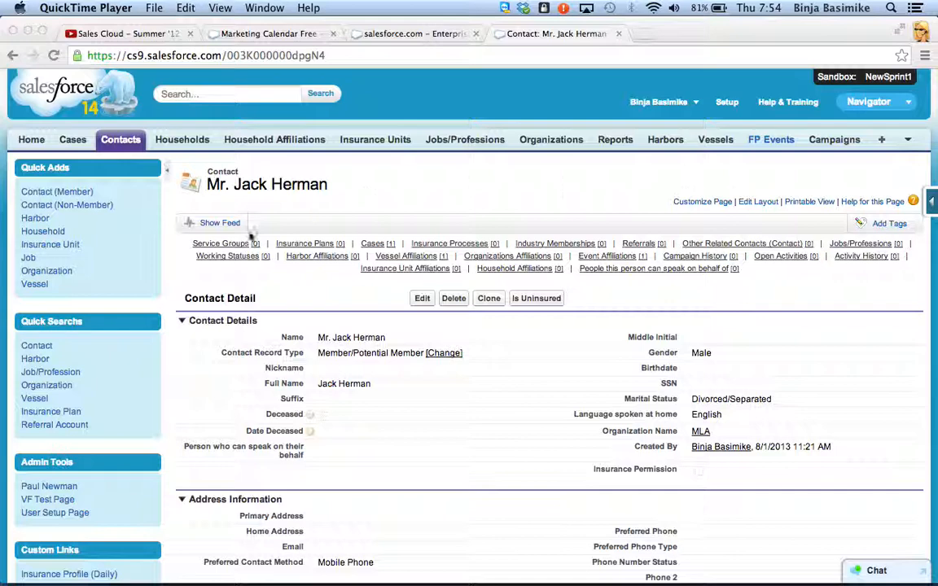
Step: Open the contact's existing insurance application case and review its details and requirements
click(381, 217)
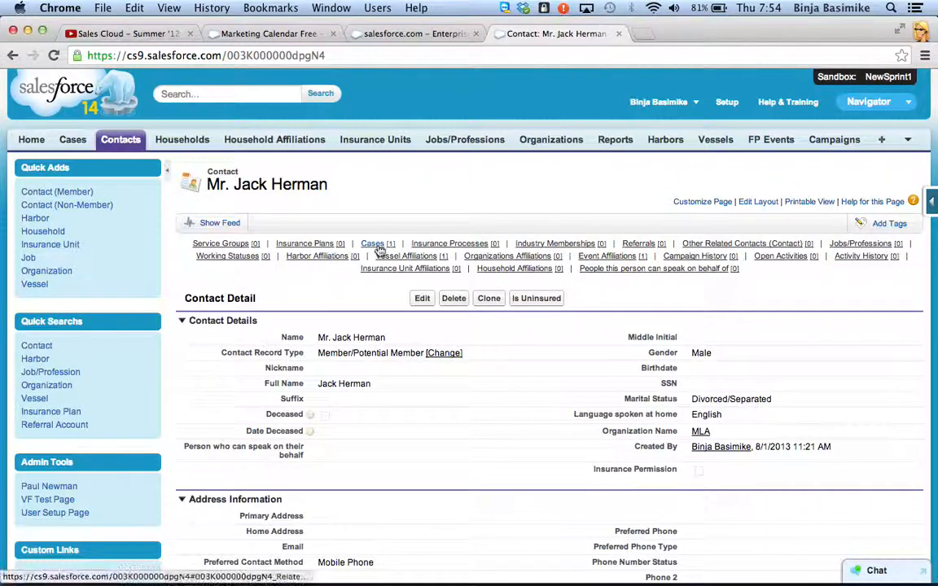
mouse_move(379, 250)
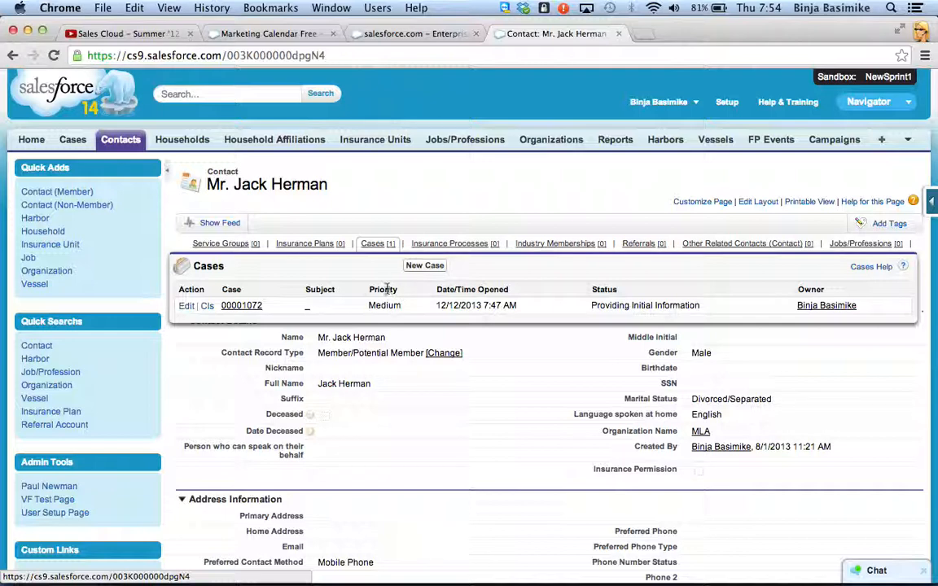
click(244, 306)
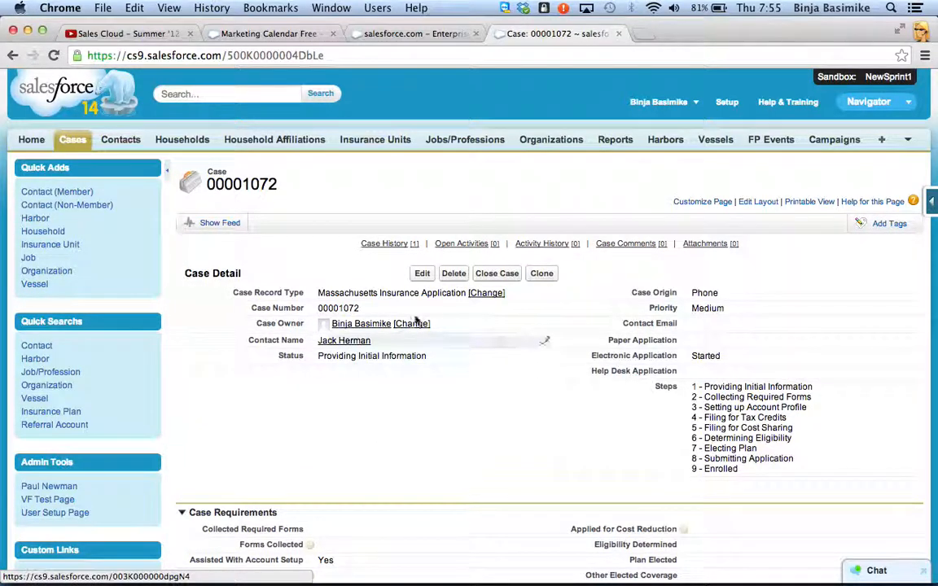
scroll(456, 389, down, 3)
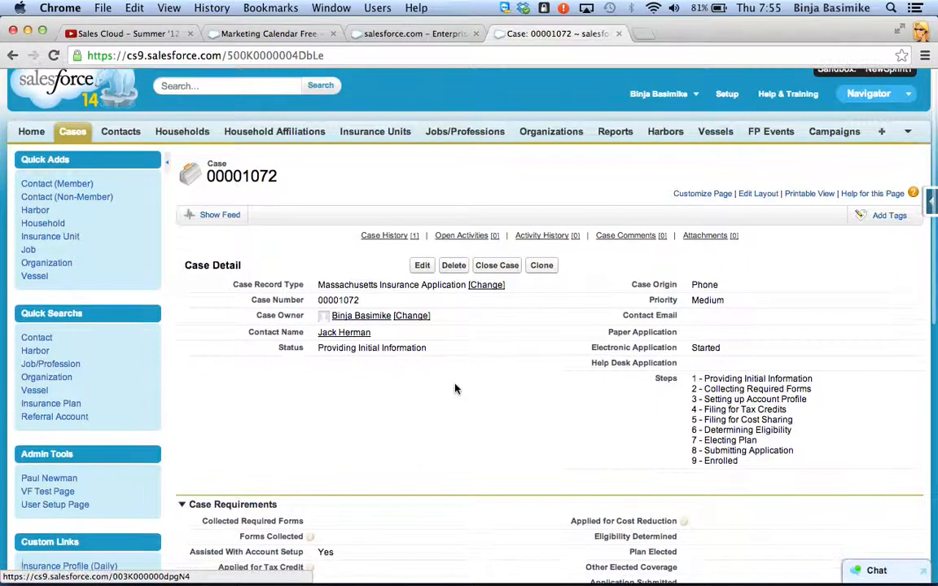
scroll(455, 389, down, 1)
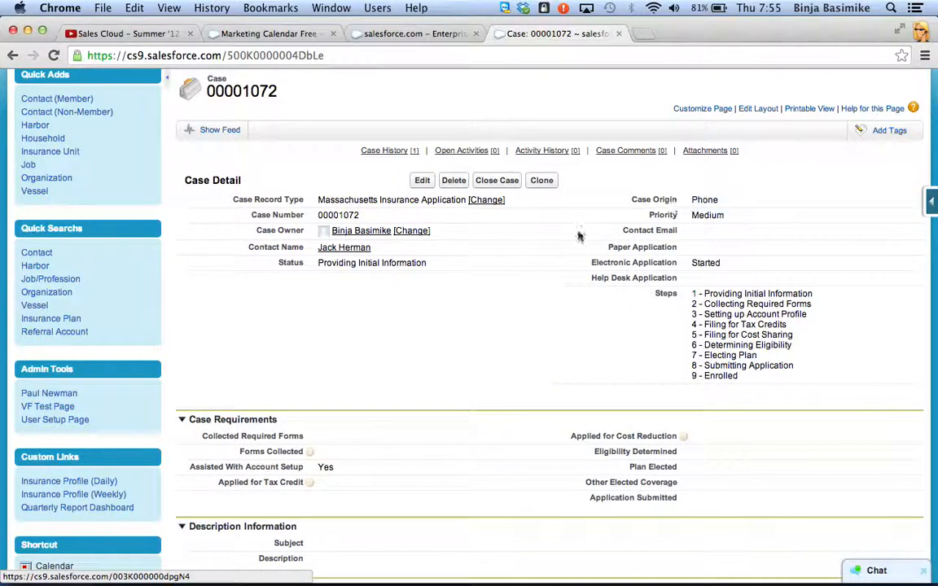
scroll(409, 334, down, 2)
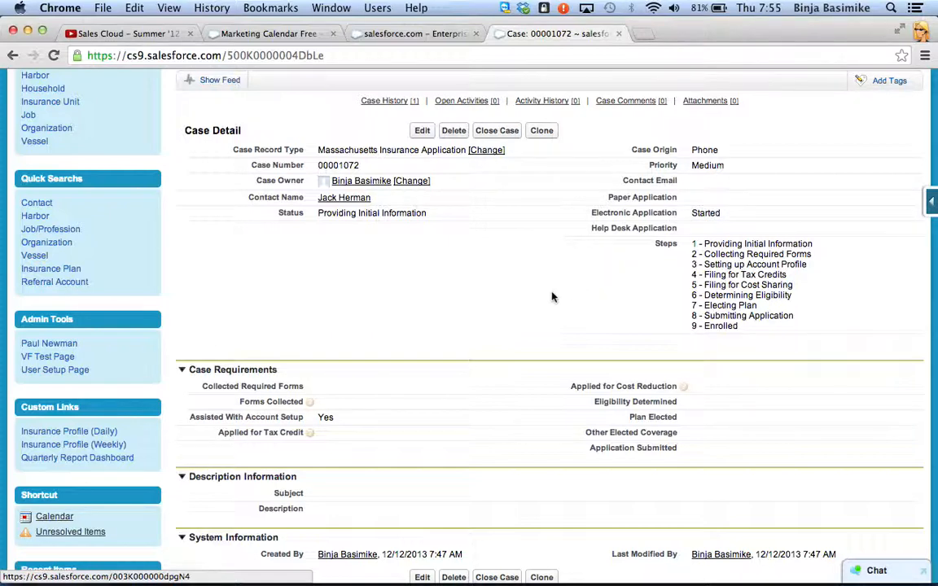
scroll(509, 280, down, 2)
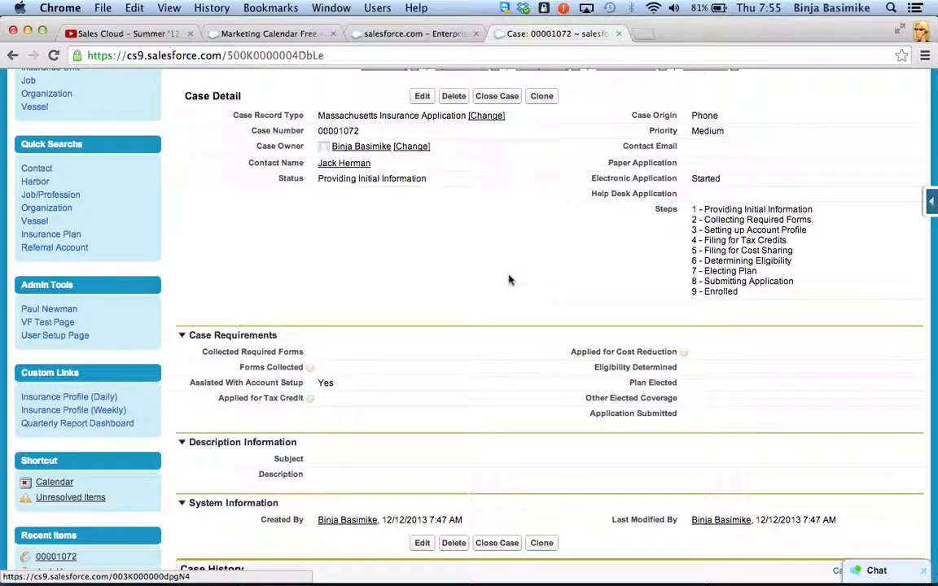
Step: Edit the case, setting Collected Required Forms to Yes and the status to Filing for advance tax credits
click(419, 96)
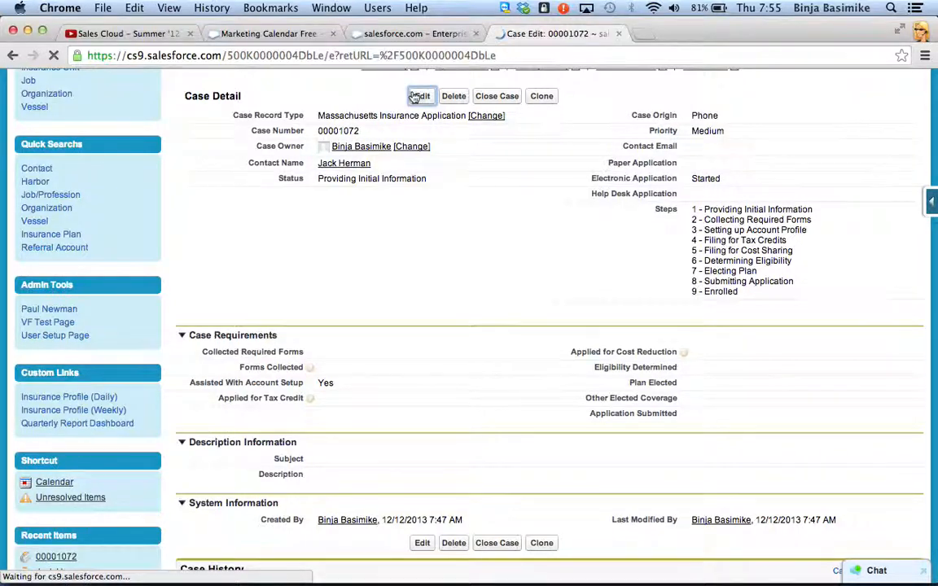
scroll(325, 419, down, 5)
scroll(325, 421, down, 1)
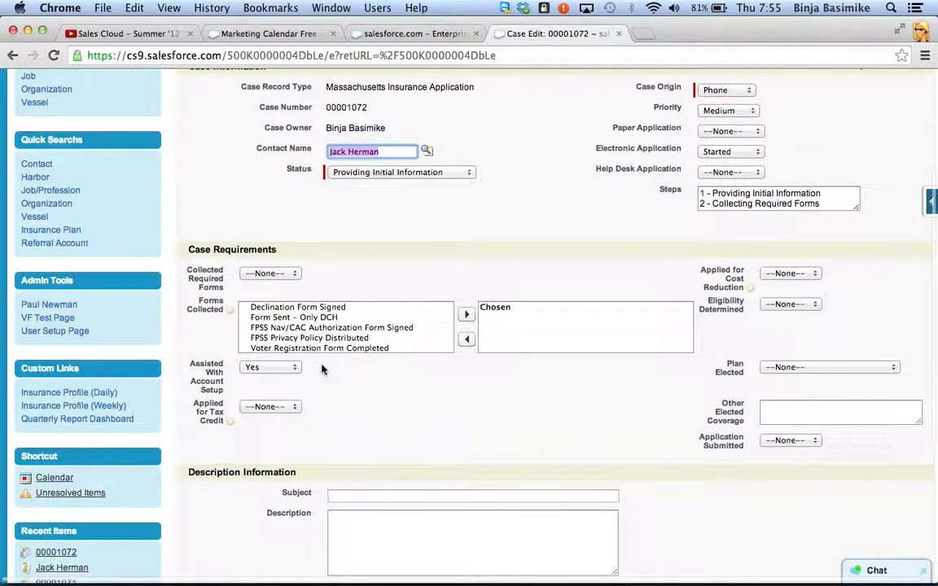
click(294, 274)
click(272, 286)
click(449, 176)
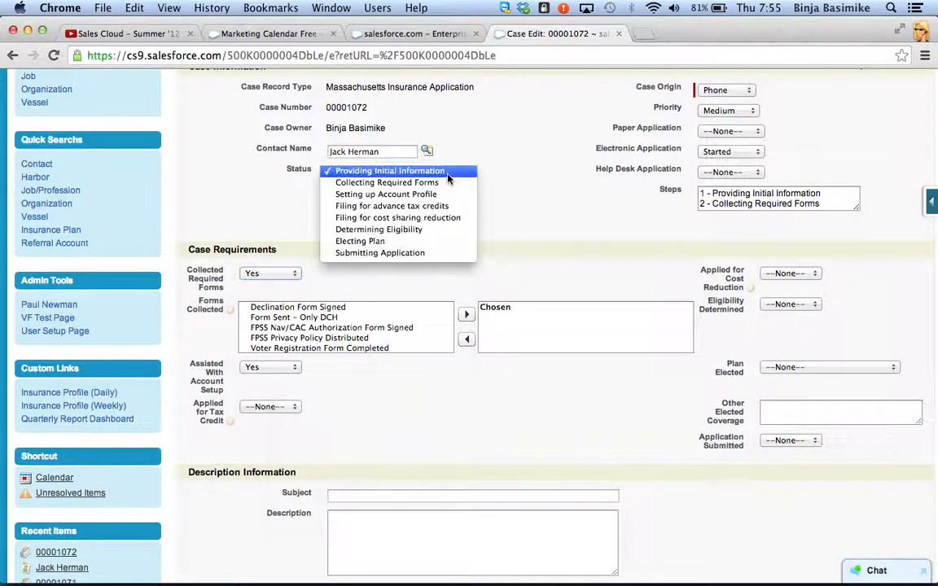
click(418, 206)
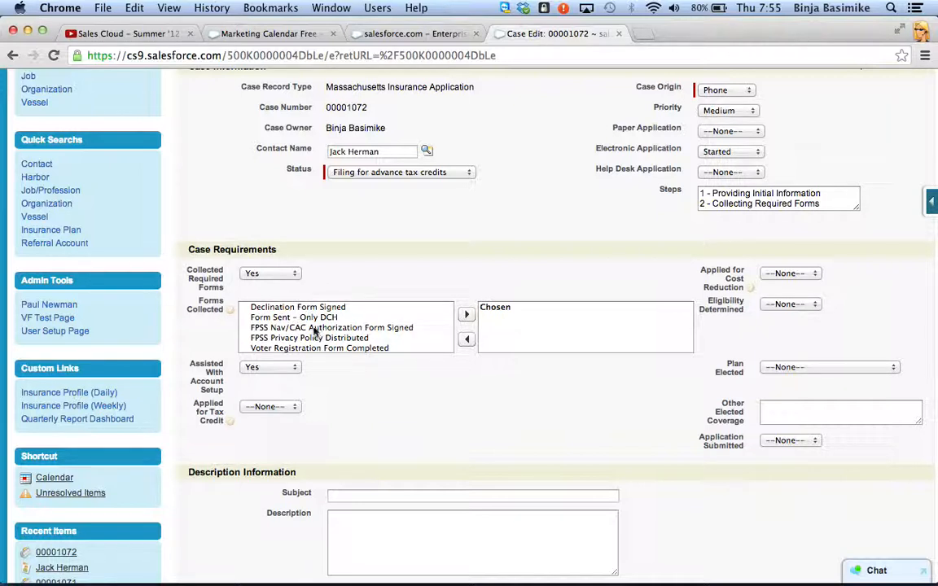
Step: Add FPSS Nav/CAC Authorization Form Signed and FPSS Privacy Policy Distributed to the chosen Forms Collected
click(315, 328)
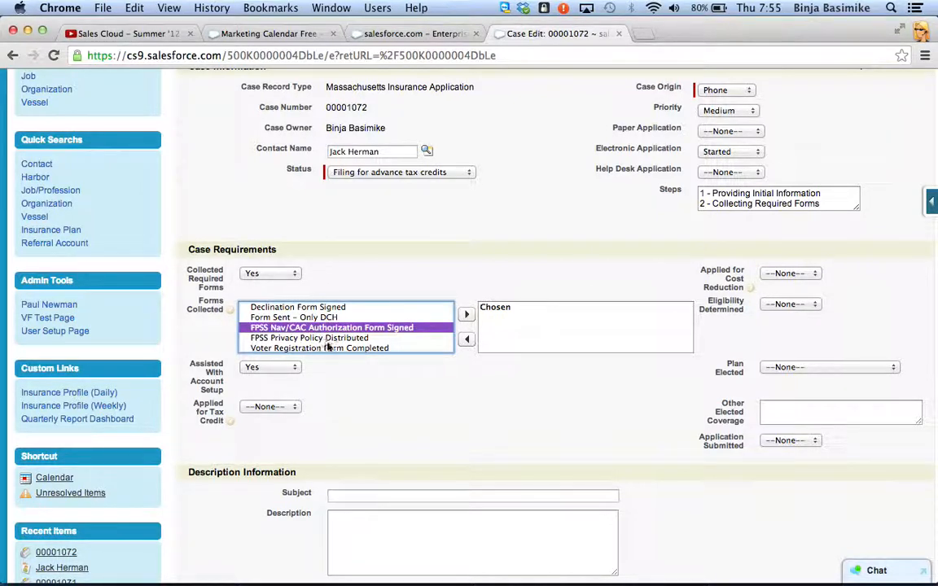
click(334, 339)
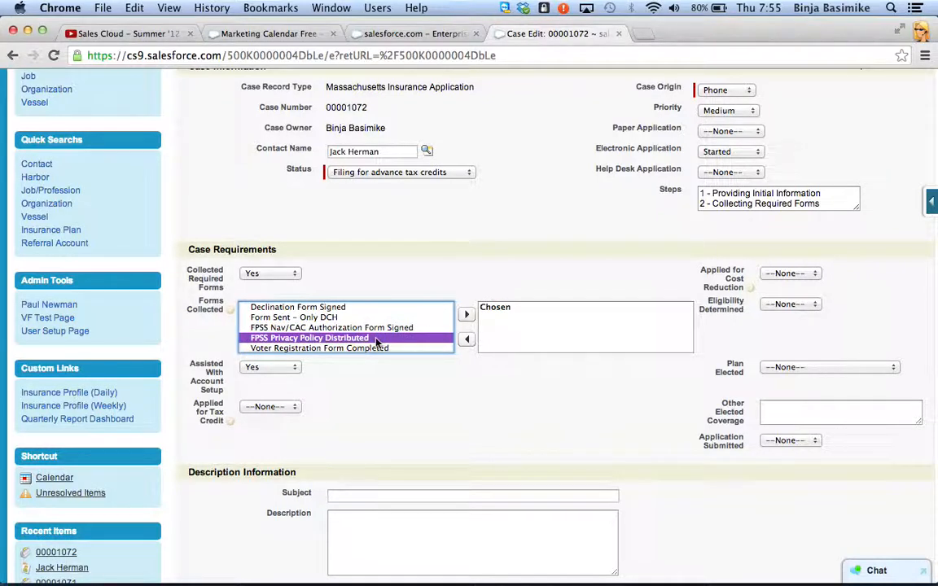
shift+click(342, 327)
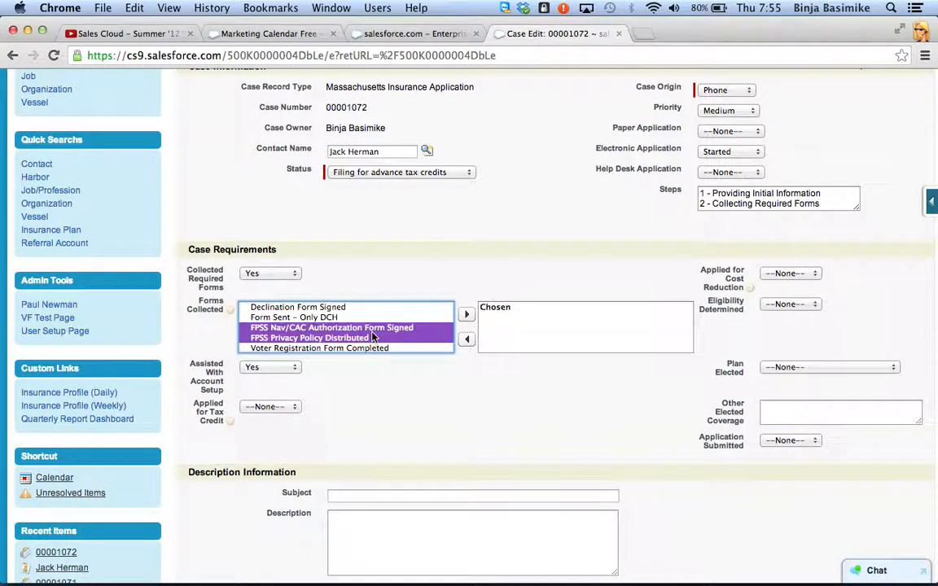
click(464, 316)
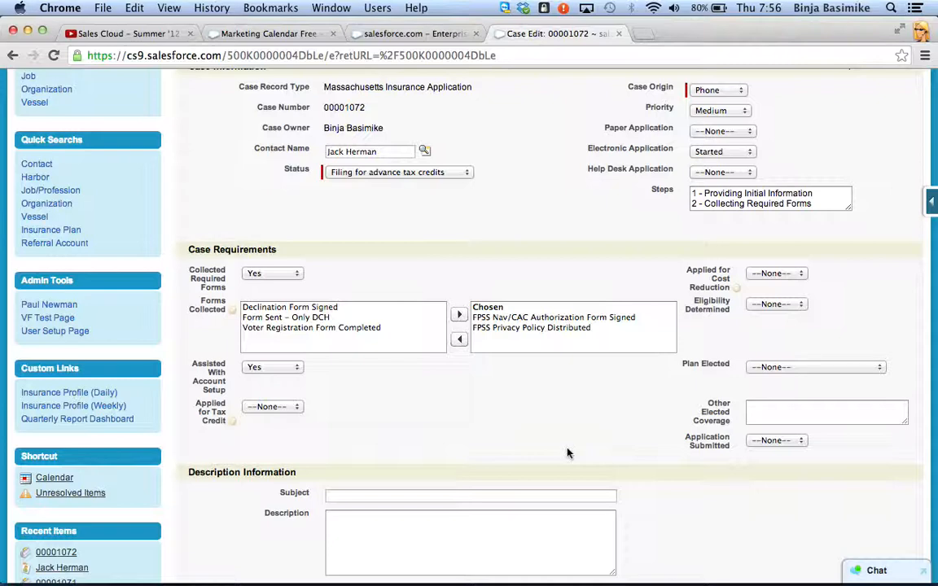
Step: Check the case's available status options and save the case without altering the chosen status
scroll(568, 454, up, 5)
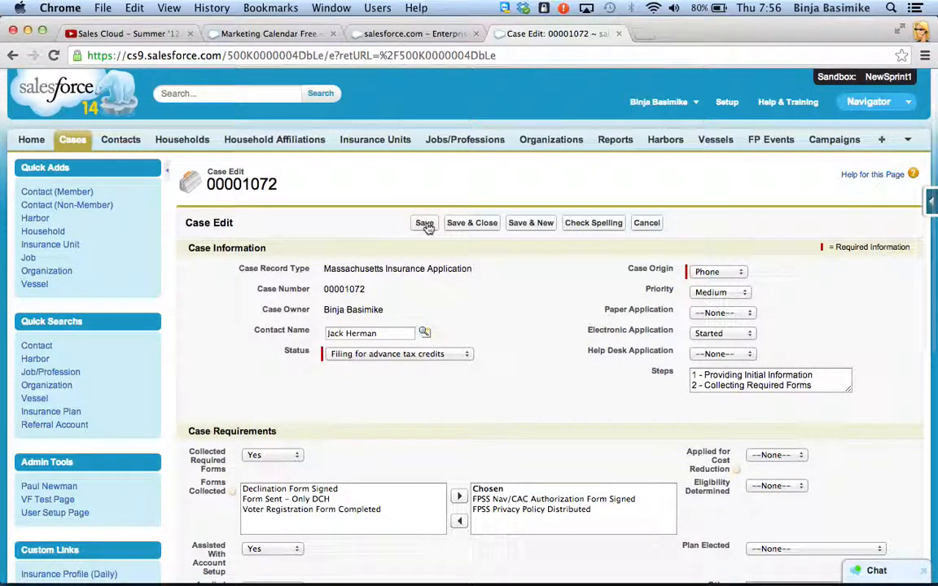
scroll(423, 383, down, 3)
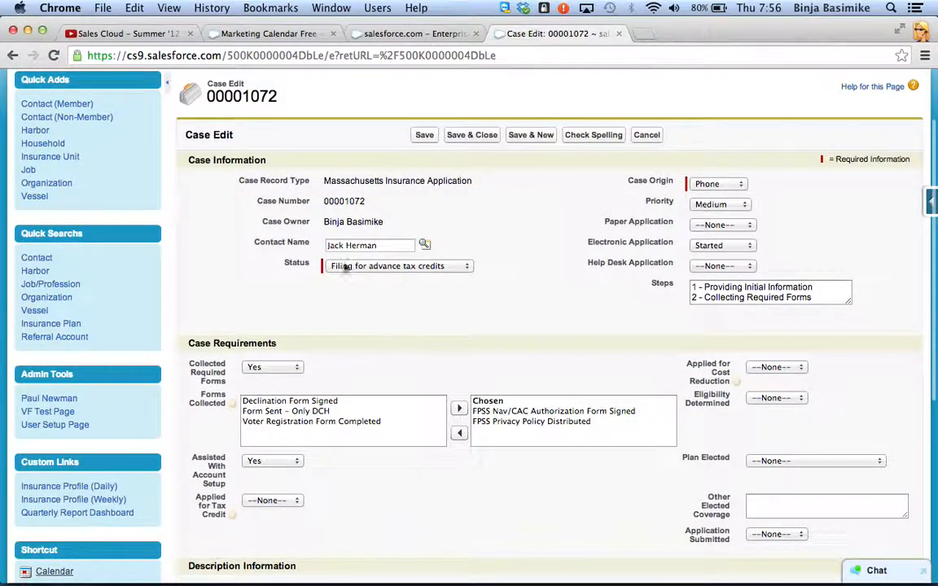
click(376, 268)
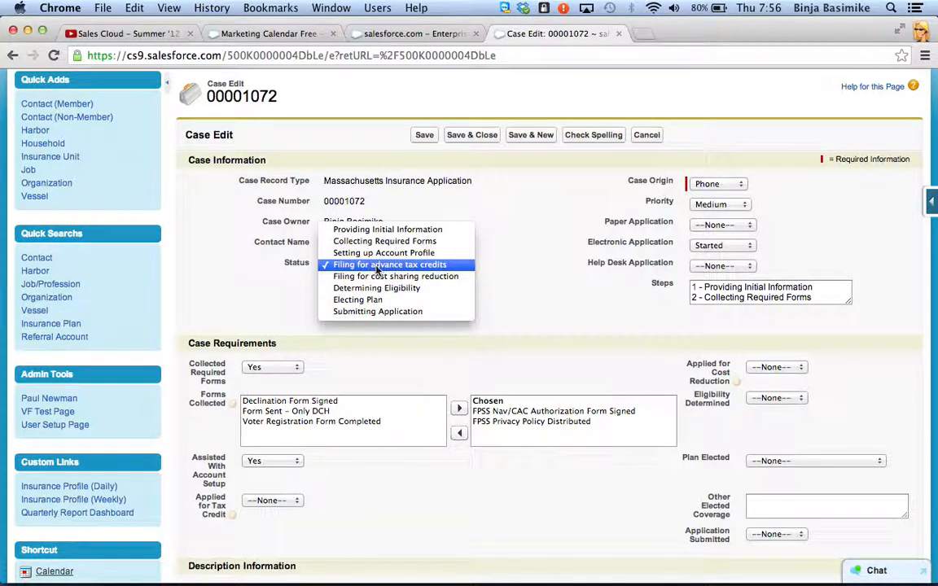
click(429, 377)
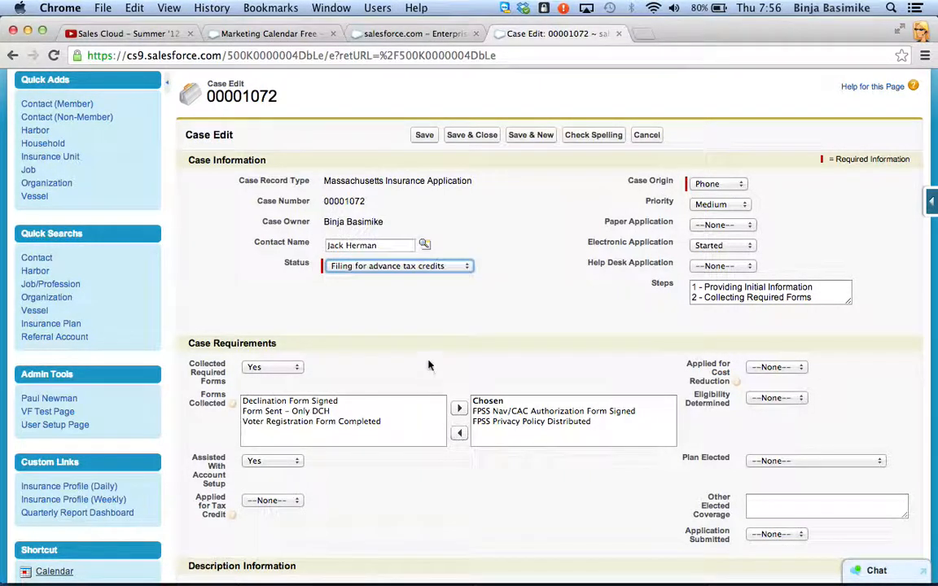
click(425, 137)
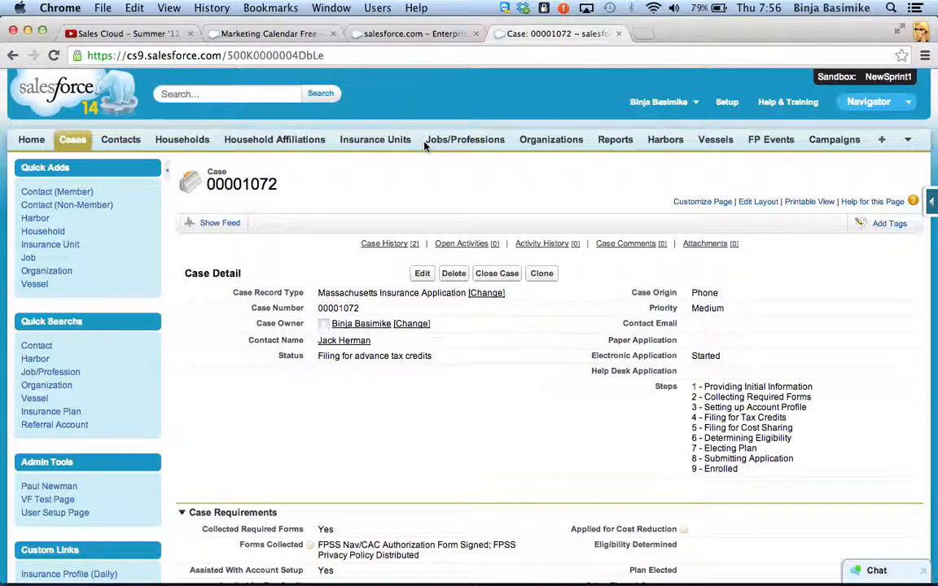
Step: Create a new task on the case with the subject Call and the due date 12/13/2013
scroll(261, 366, down, 8)
scroll(261, 366, down, 2)
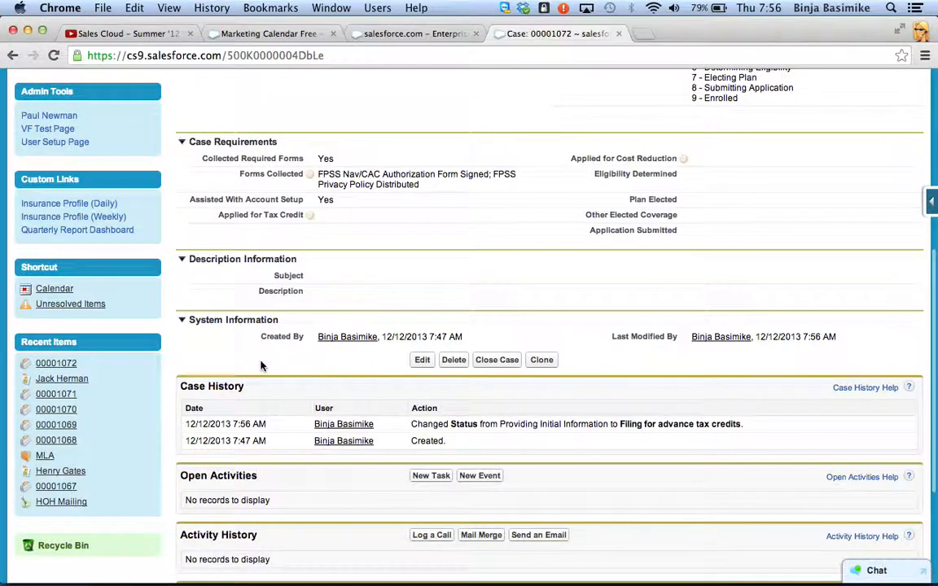
scroll(204, 373, down, 5)
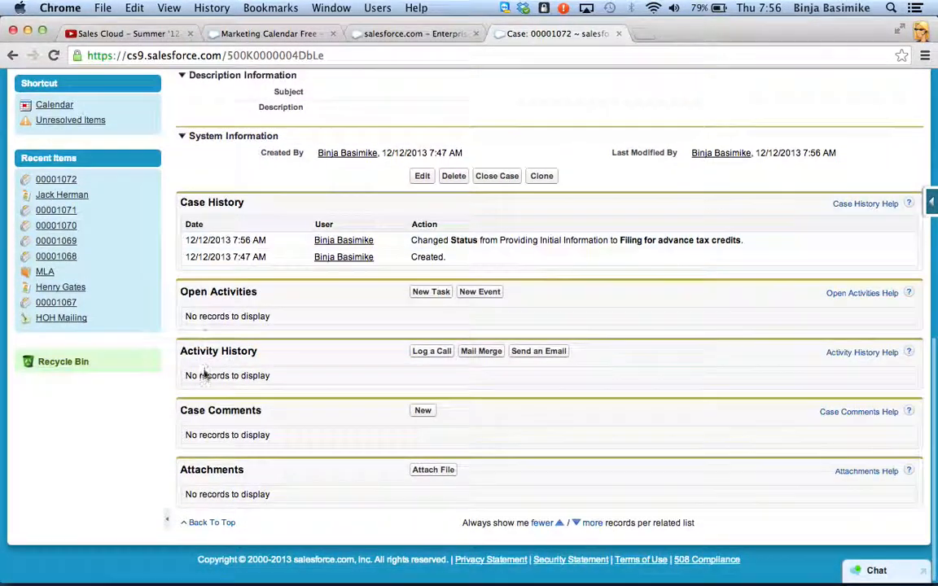
click(425, 292)
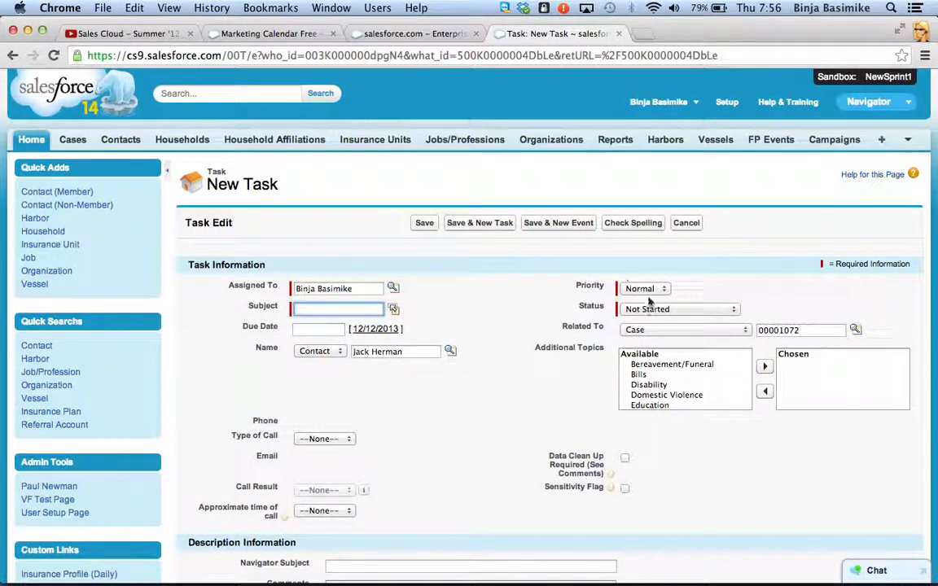
click(393, 309)
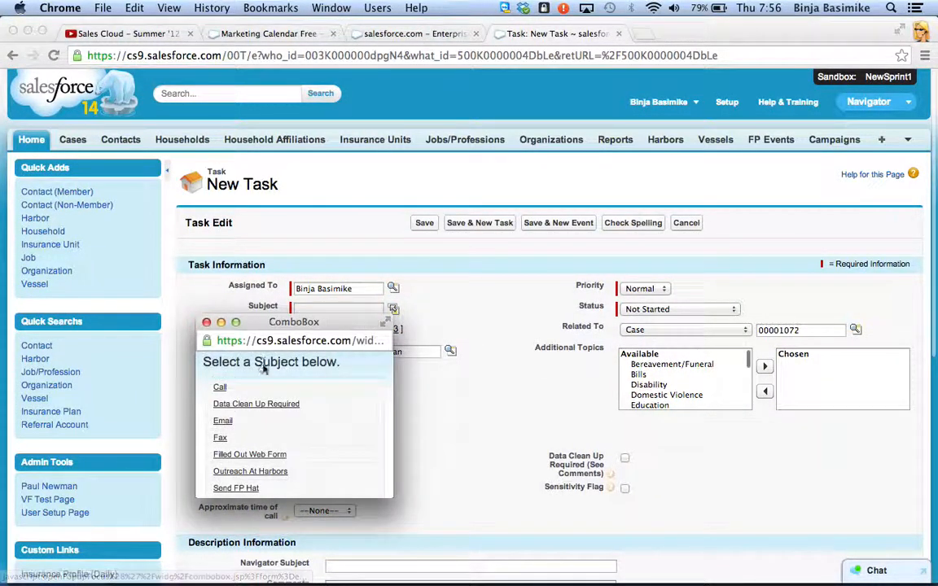
click(221, 388)
click(379, 328)
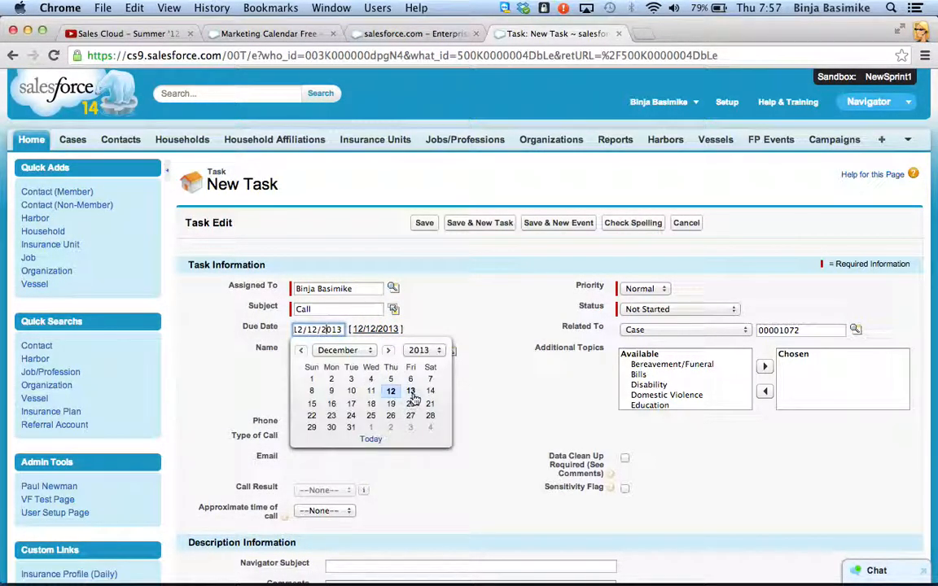
click(410, 391)
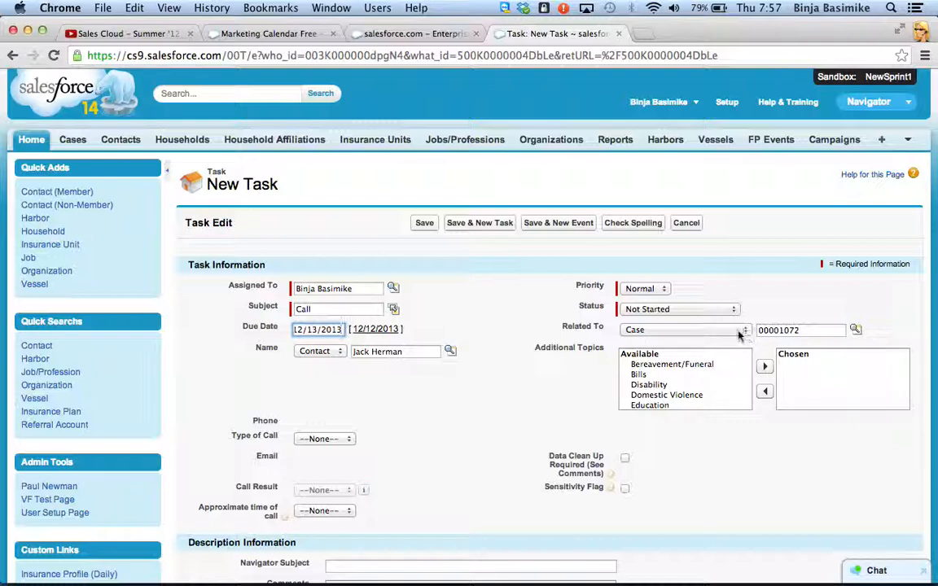
Step: Check the new task's description and reminder settings and save the task to the case
scroll(385, 498, down, 5)
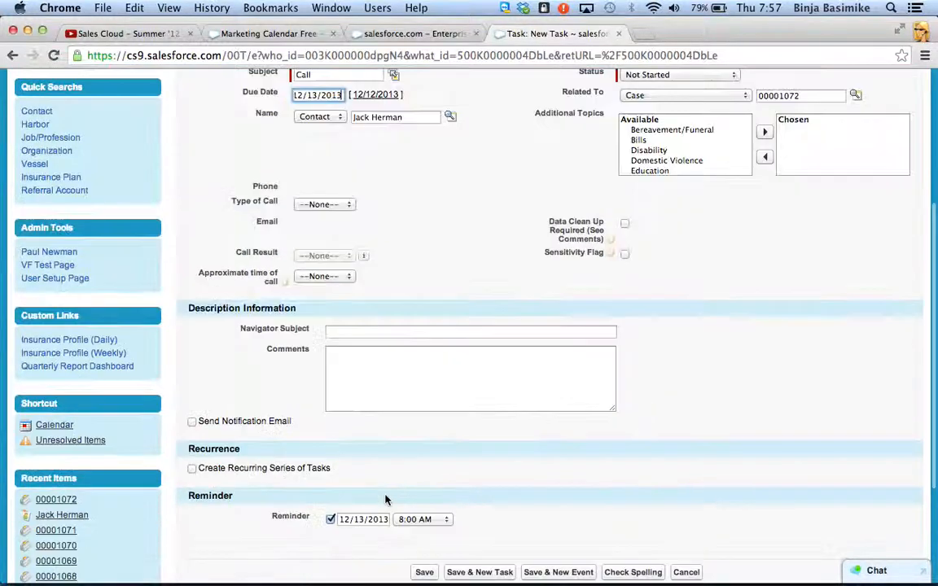
click(330, 388)
scroll(528, 224, up, 5)
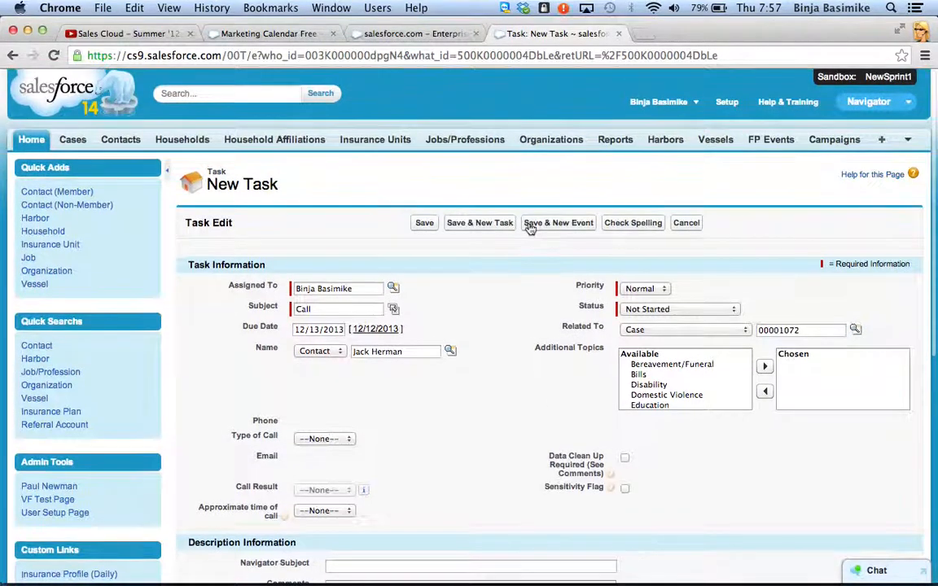
click(423, 228)
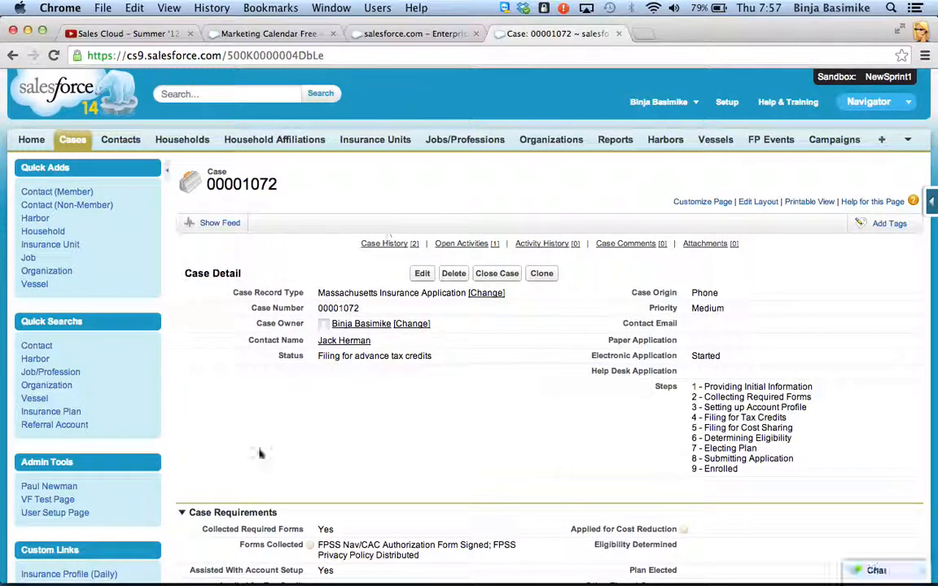
Step: Edit the case's open Call task to add the comment "CALLING TO TALK ABOUT TAX CREDIT" and save it
scroll(259, 455, down, 5)
scroll(258, 454, down, 3)
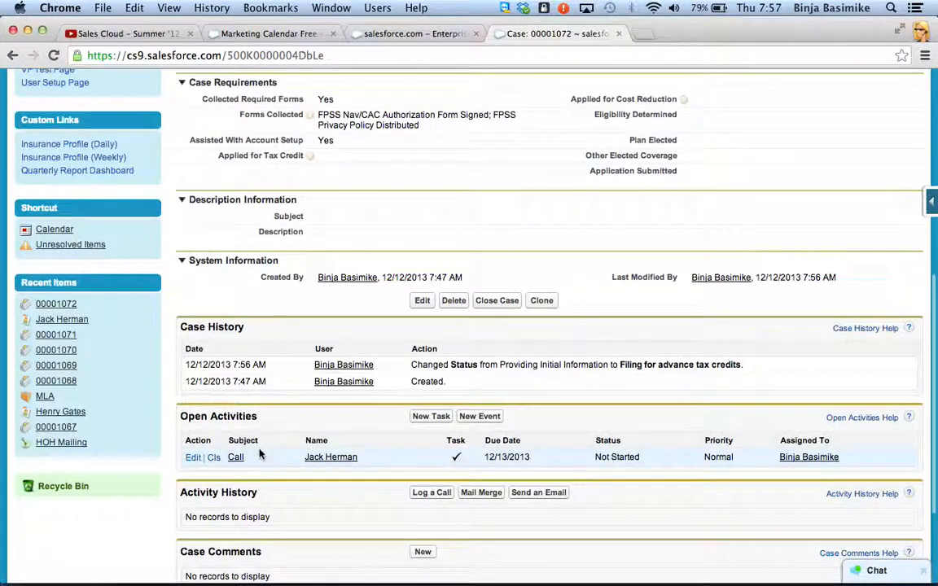
click(192, 459)
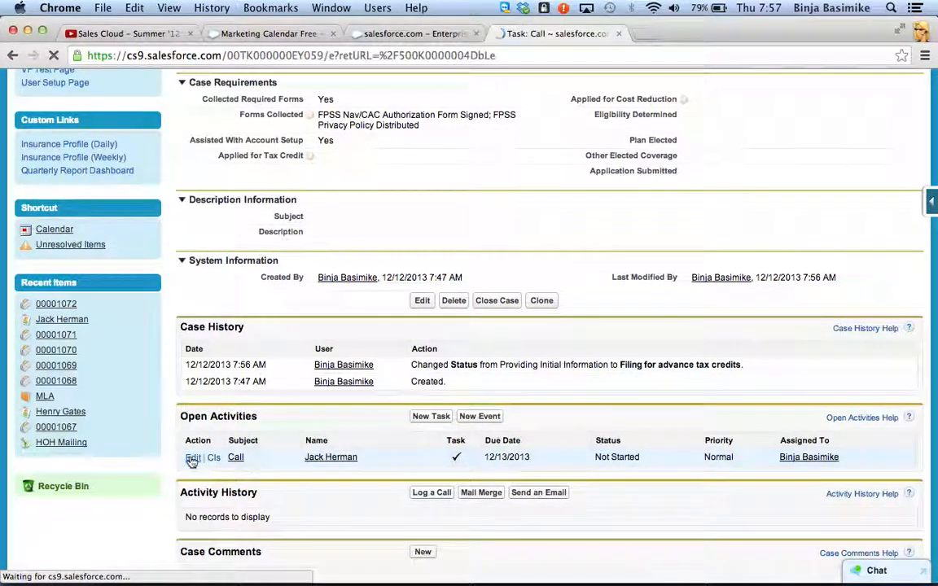
scroll(406, 429, down, 2)
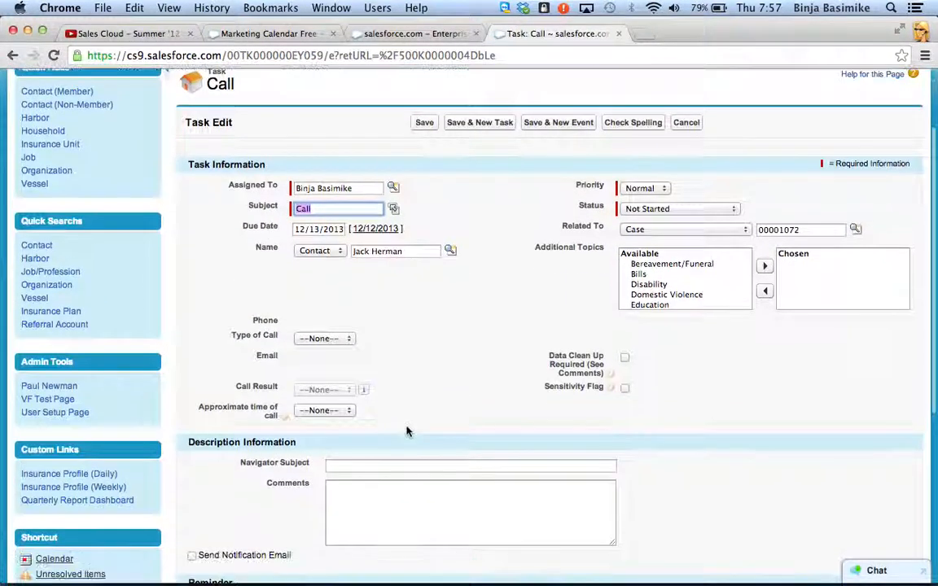
click(402, 484)
text(CALLING TO TA)
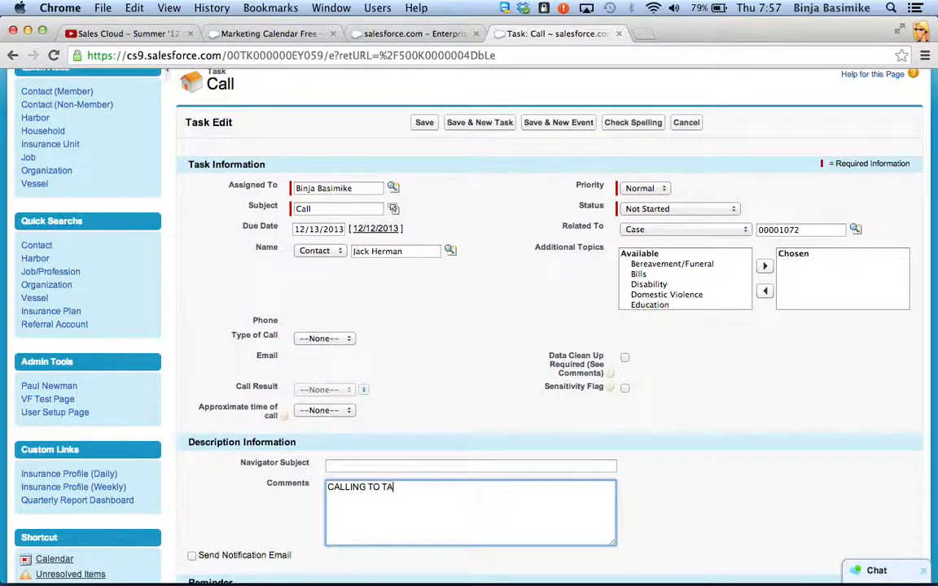
text(LK ABOUT TAX CREDIT)
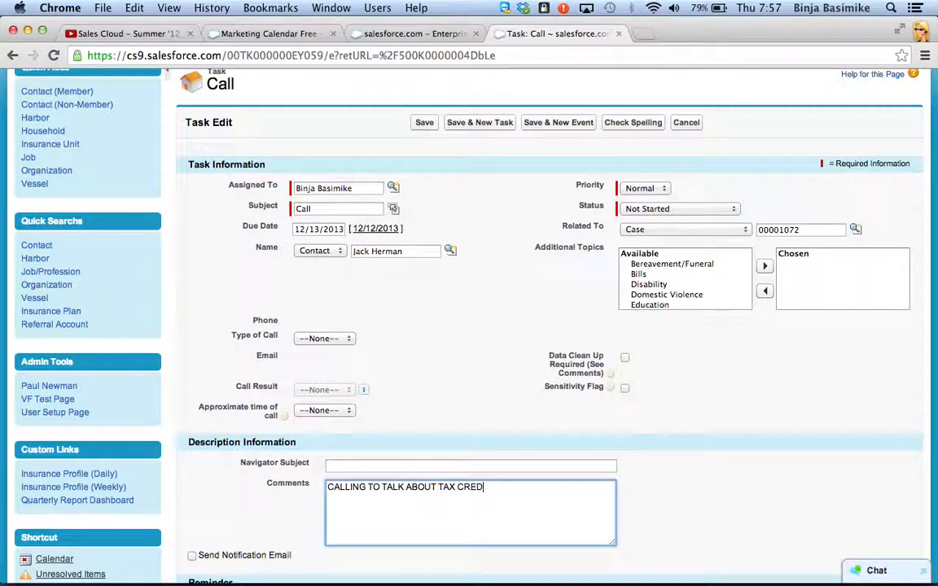
click(424, 123)
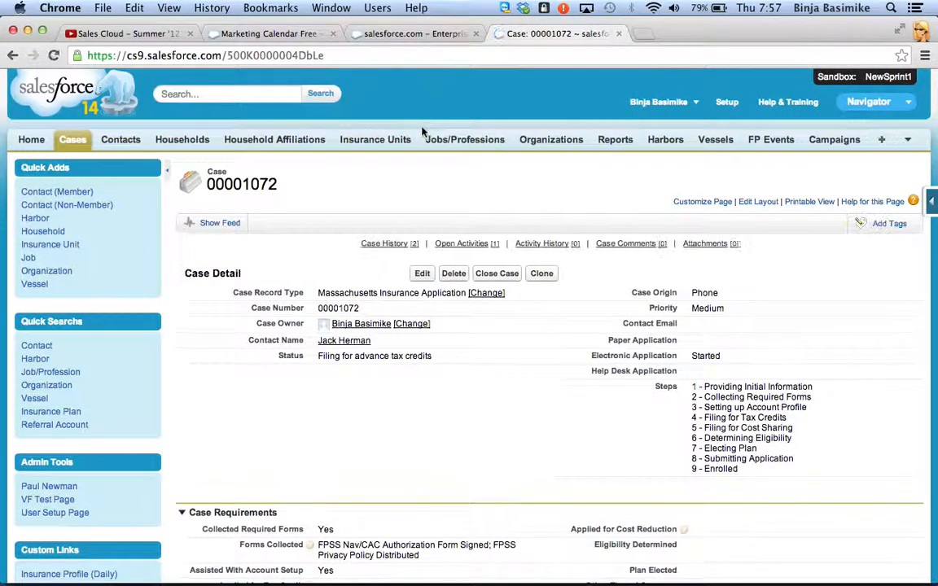
Step: Open the case's open Call task for editing and set its status to Completed
scroll(318, 459, down, 1)
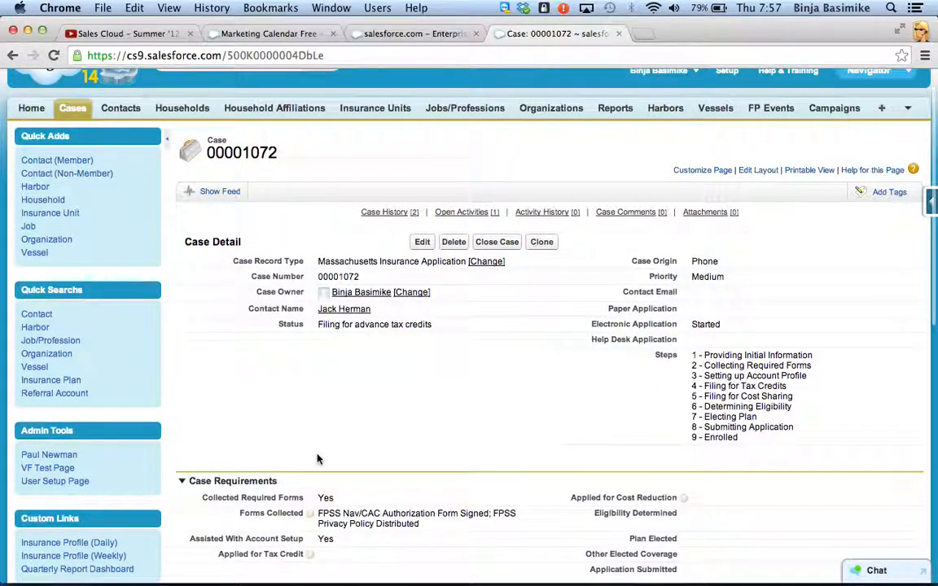
scroll(318, 459, down, 2)
scroll(257, 434, down, 6)
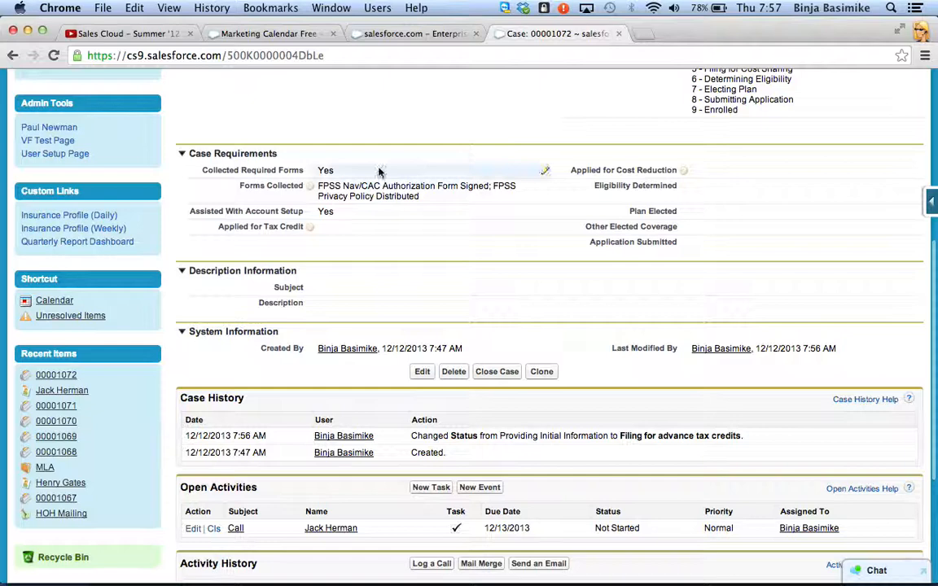
scroll(378, 170, down, 4)
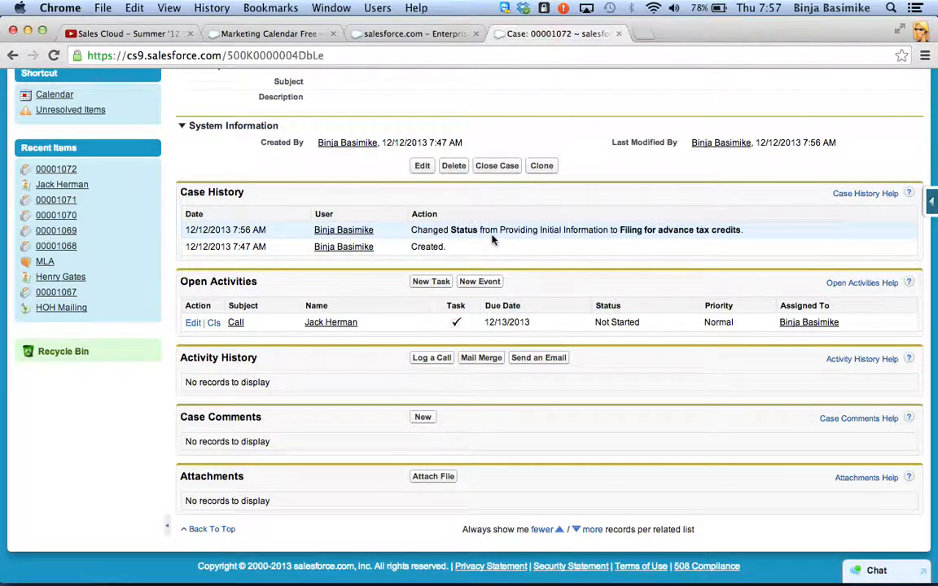
scroll(494, 238, down, 1)
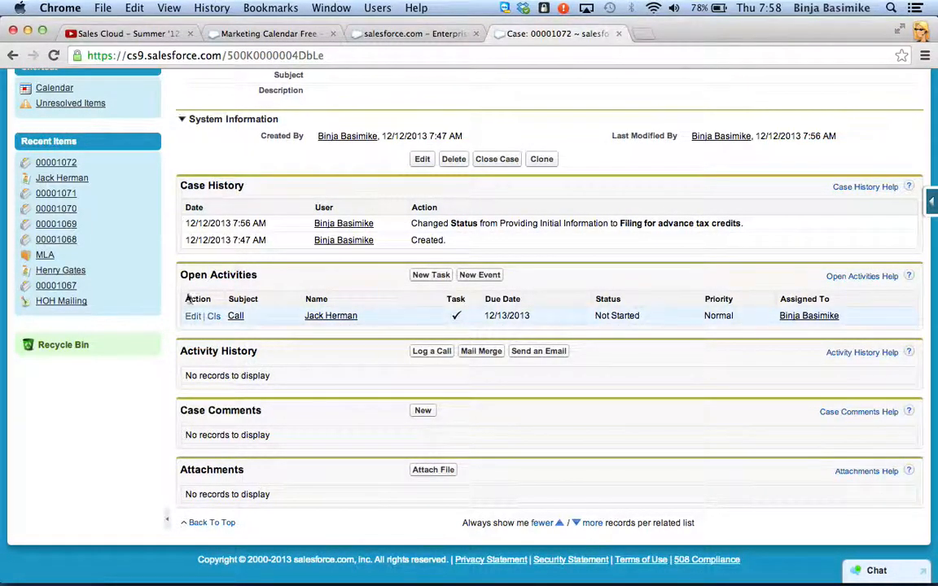
click(235, 316)
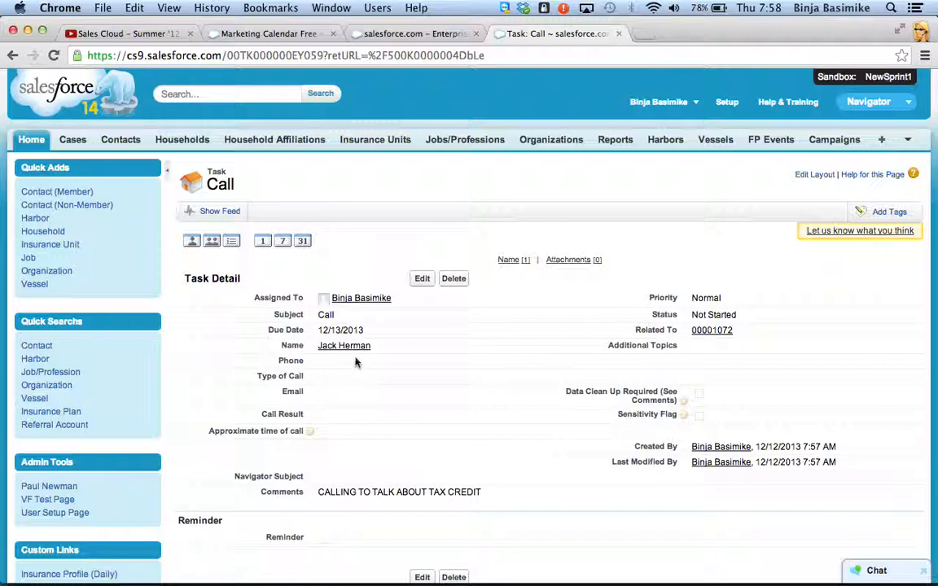
mouse_move(348, 352)
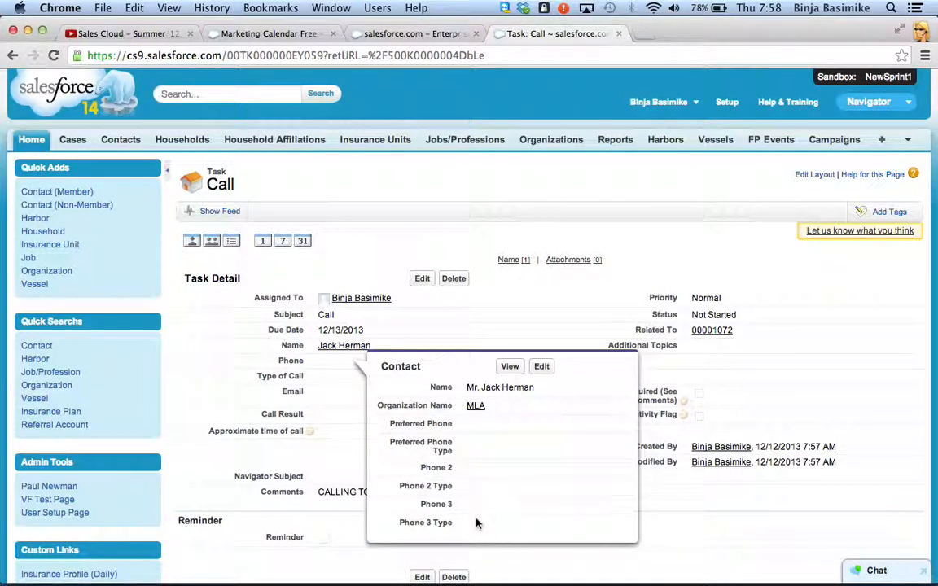
click(421, 279)
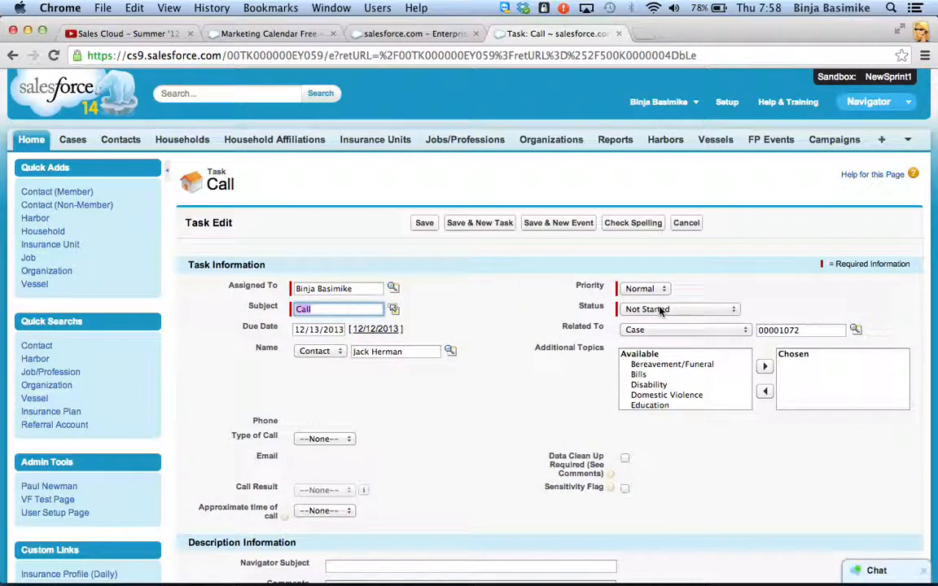
click(661, 309)
click(655, 331)
Step: Set the Call task's type of call to Outbound and its call result to Spoke with Contact
scroll(485, 423, down, 1)
scroll(484, 423, down, 3)
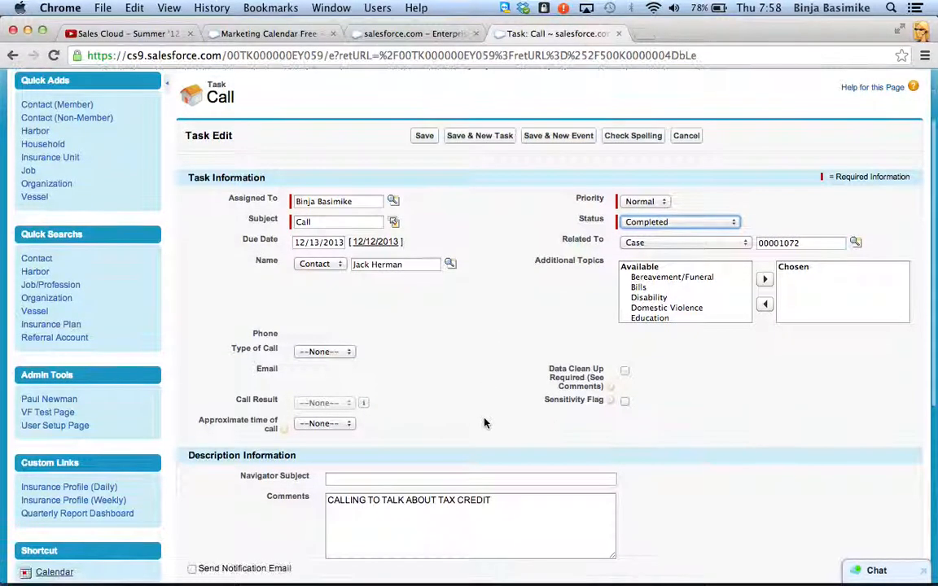
click(342, 353)
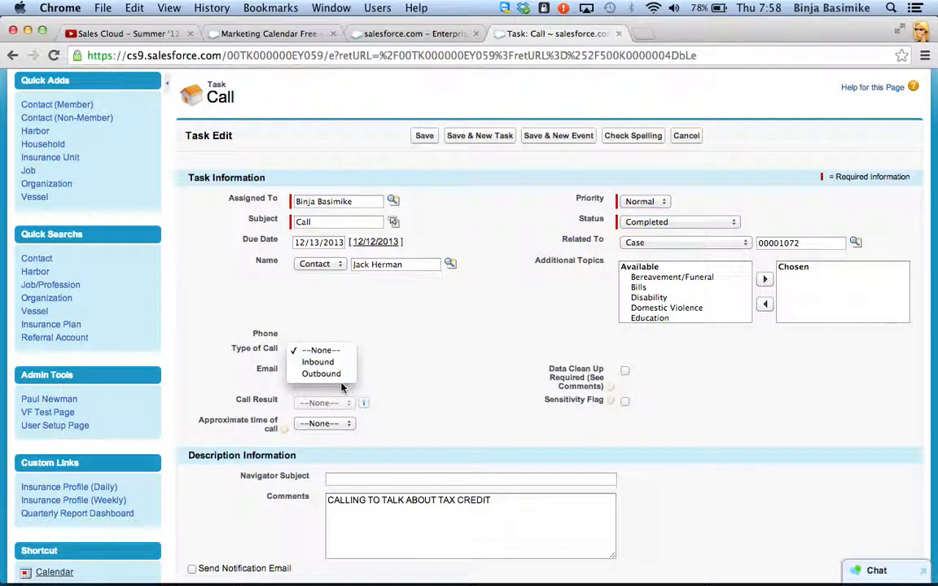
click(342, 374)
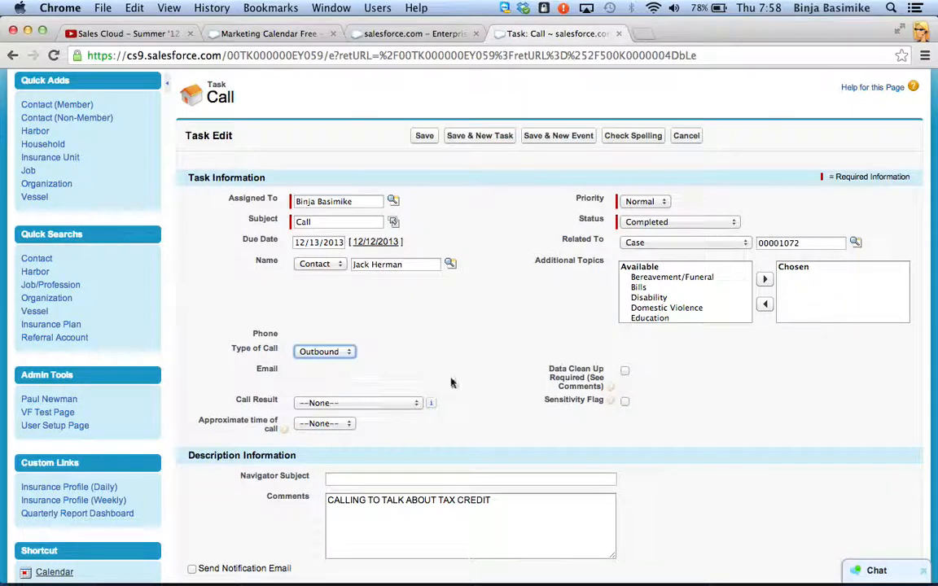
scroll(452, 383, down, 2)
click(407, 332)
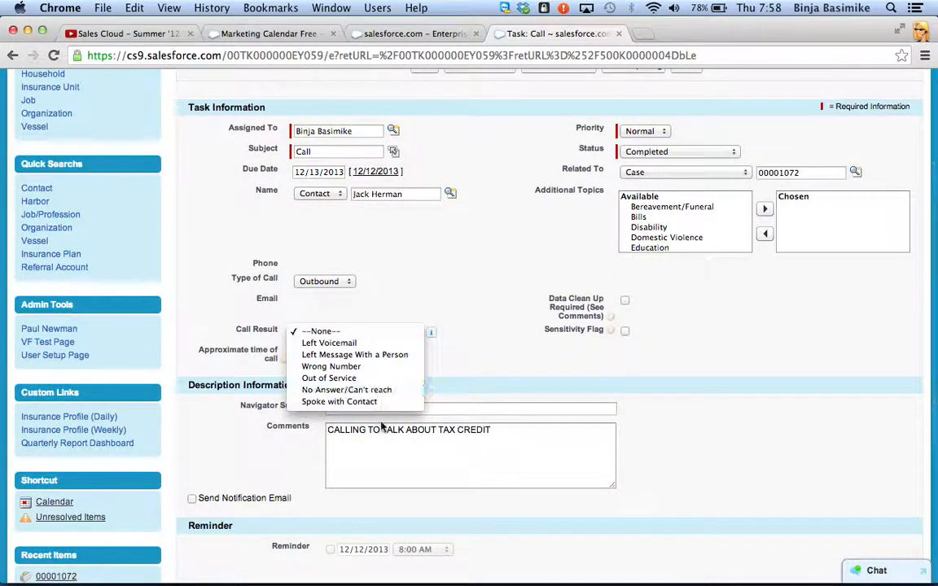
click(379, 401)
Step: Replace the task's comment with "DECISION TO FILE FPR TAX CREDIT" and save the task
click(522, 434)
triple_click(522, 435)
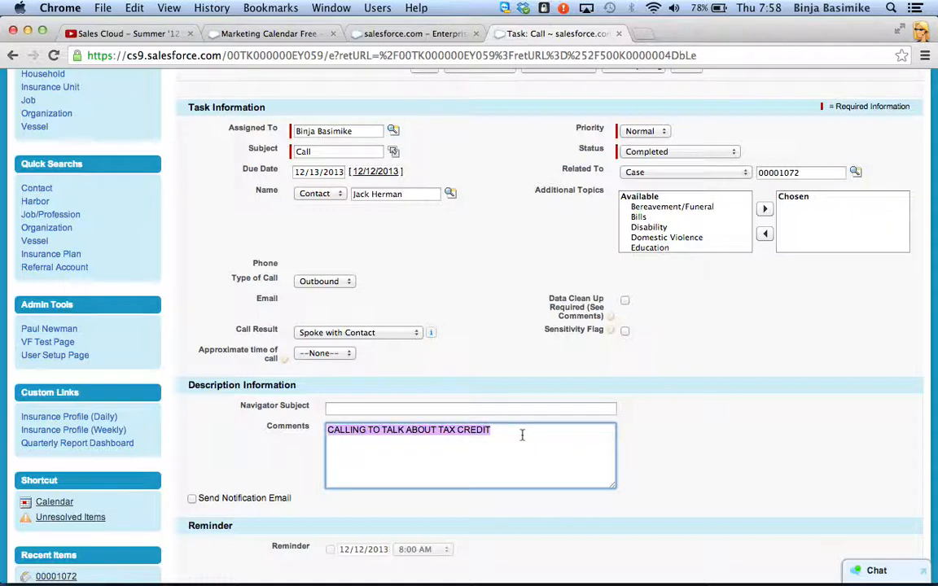
key(BackSpace)
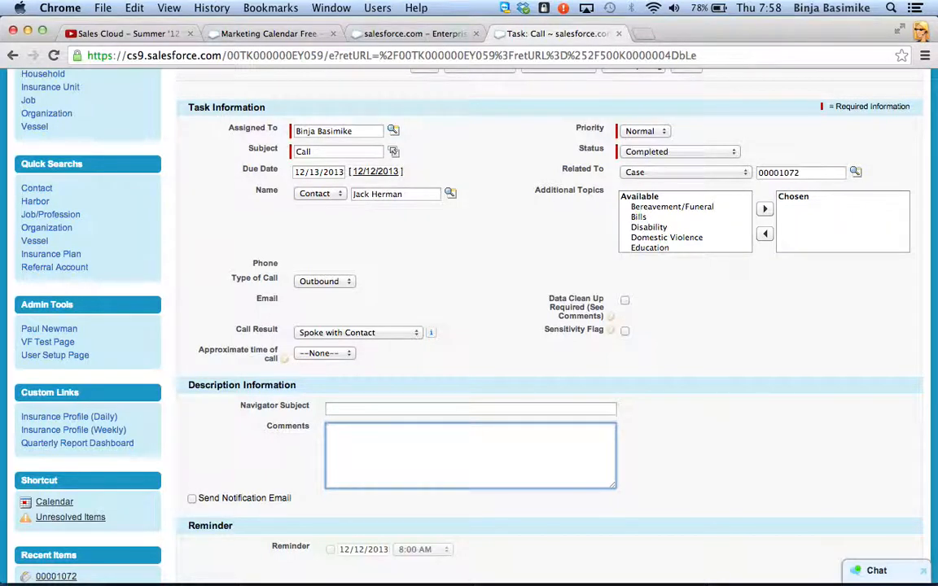
text(DECISION TO FILE)
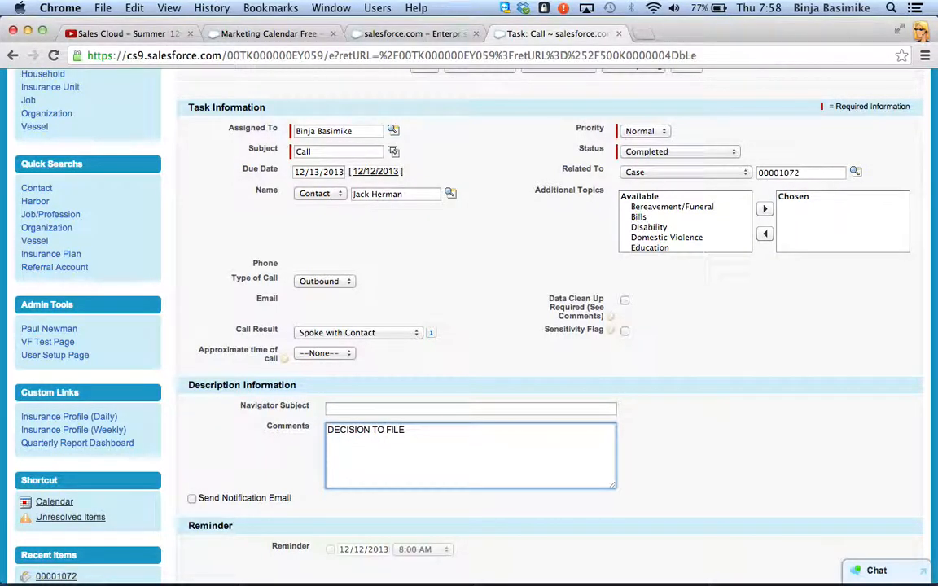
scroll(529, 386, up, 3)
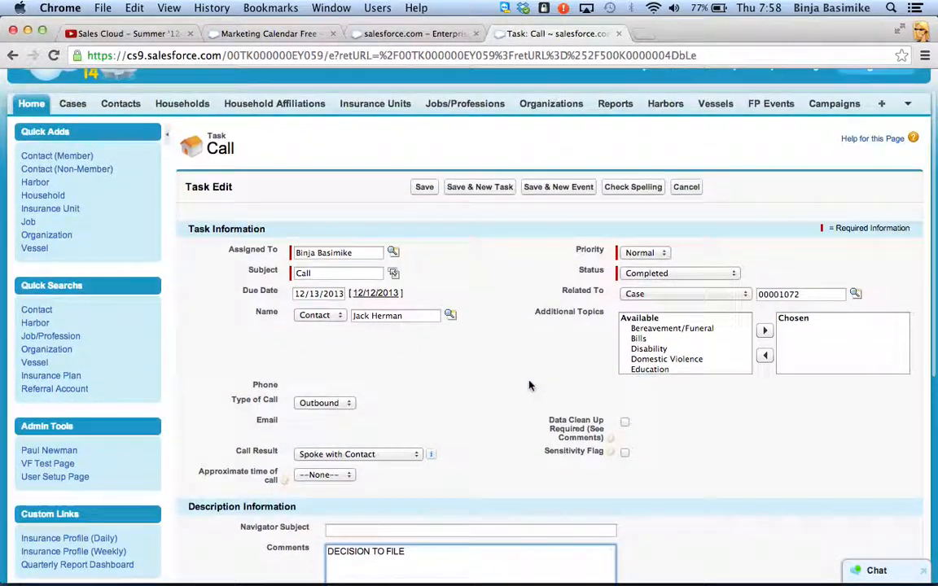
text(FP)
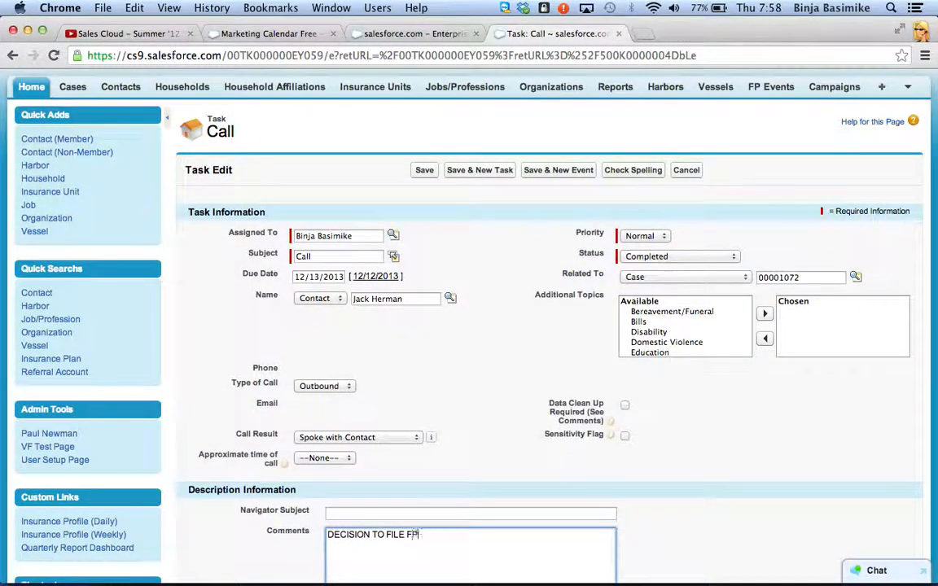
text(R TAX CREDI)
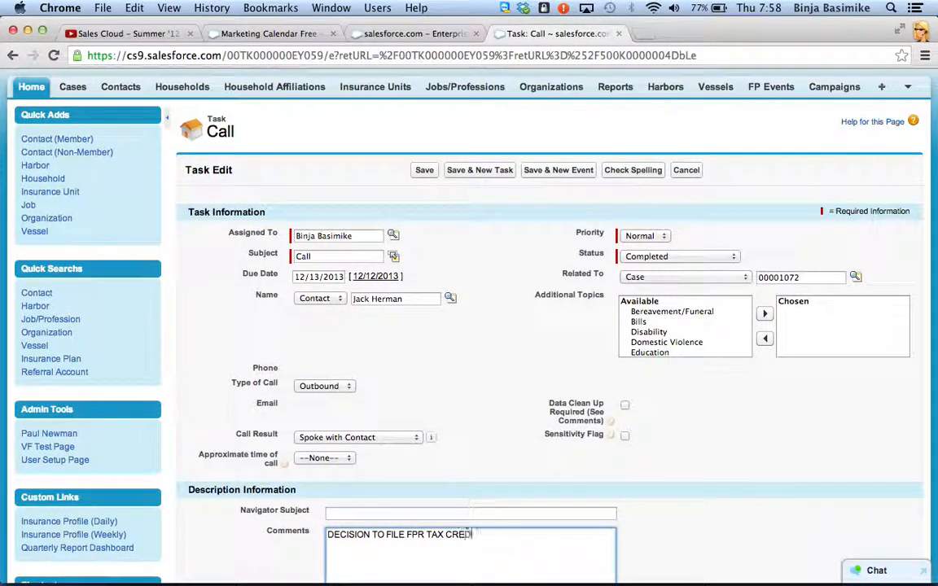
text(T)
click(424, 172)
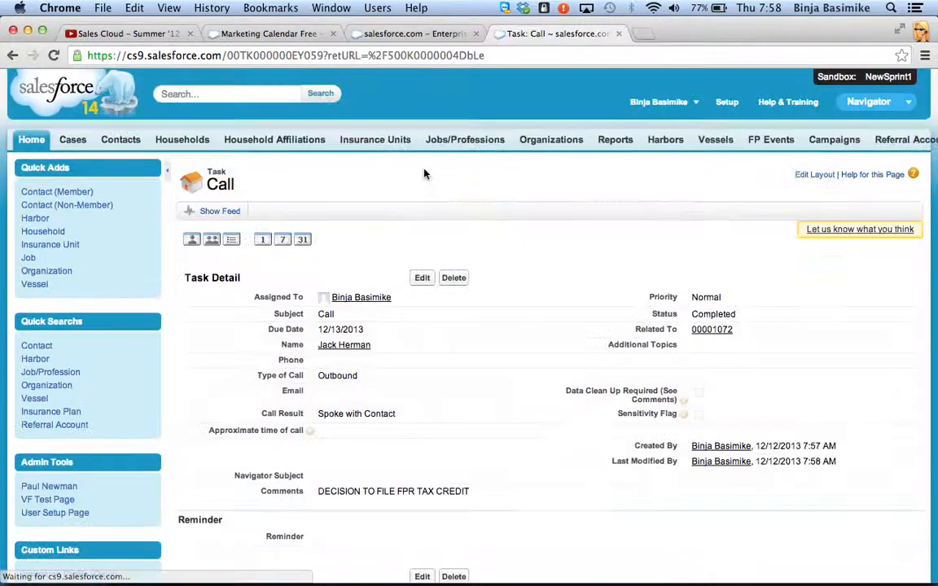
Step: Return to the related case, check its activity history and look at the Log a Call form without saving a call
scroll(364, 225, down, 5)
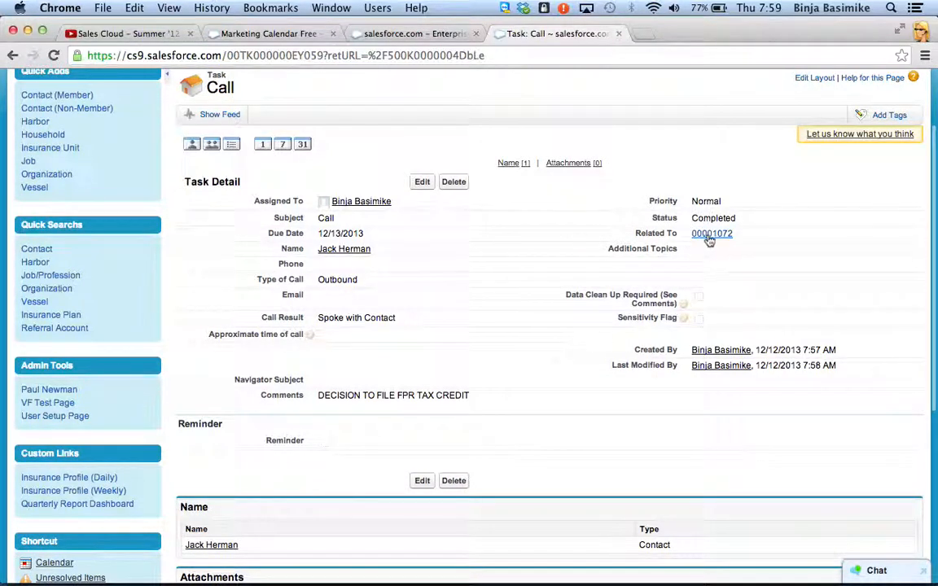
click(713, 235)
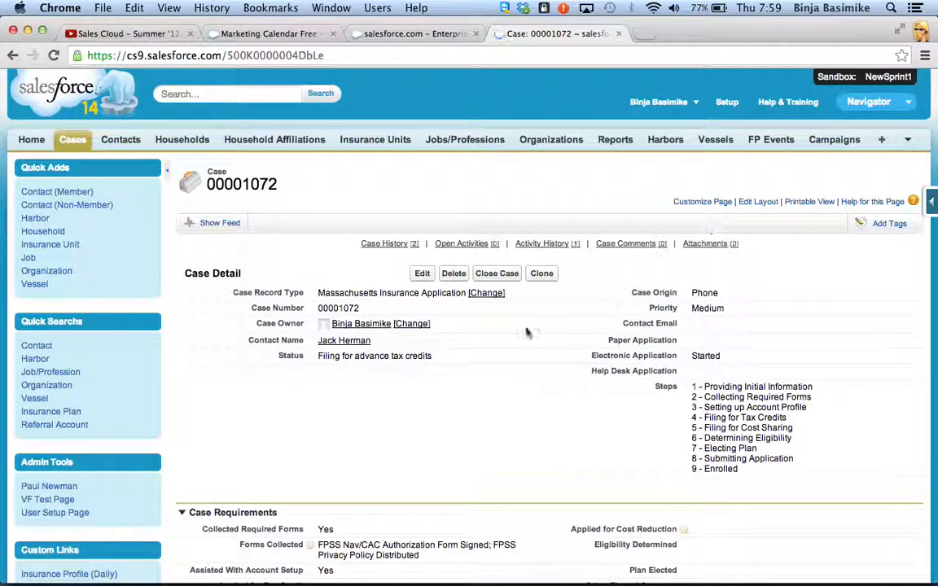
scroll(550, 355, down, 10)
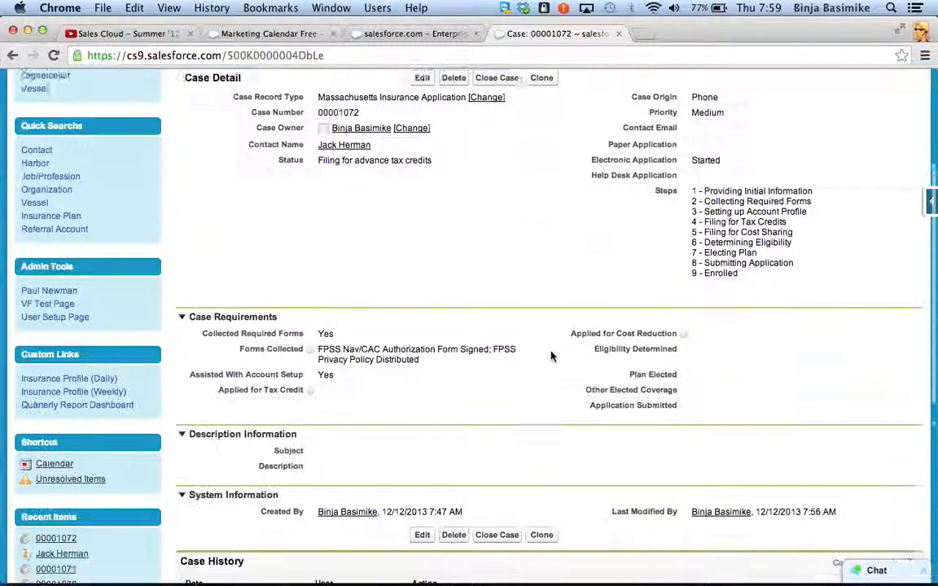
scroll(544, 435, down, 10)
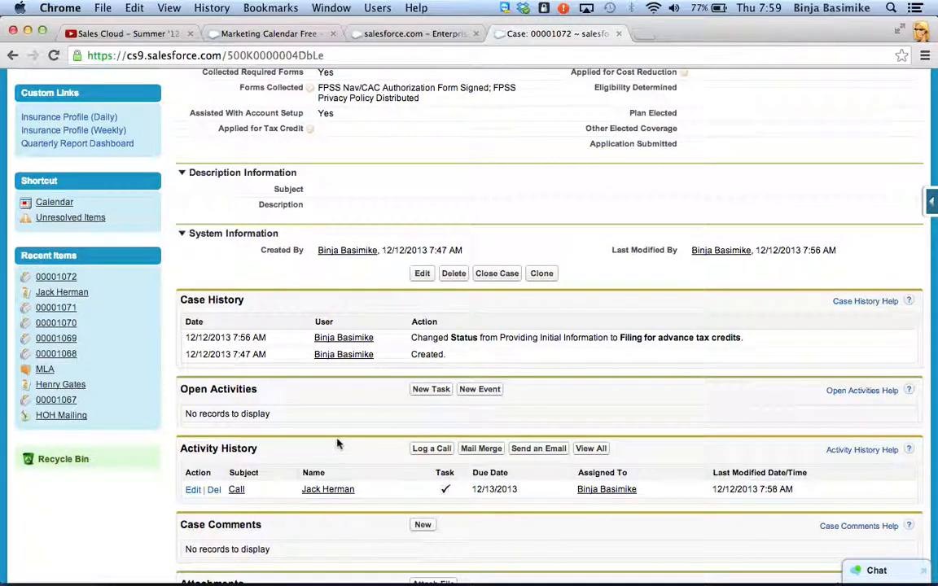
scroll(339, 444, down, 5)
click(433, 334)
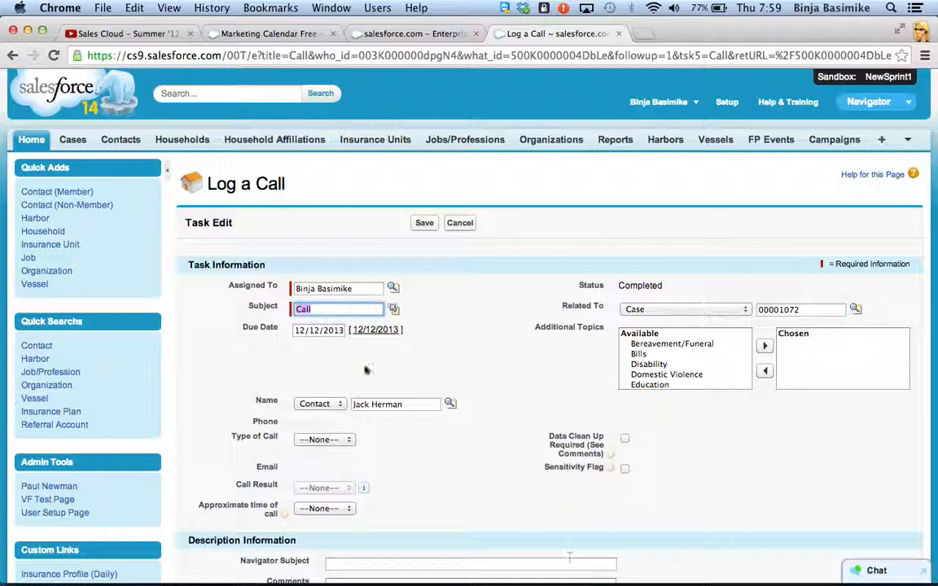
click(459, 225)
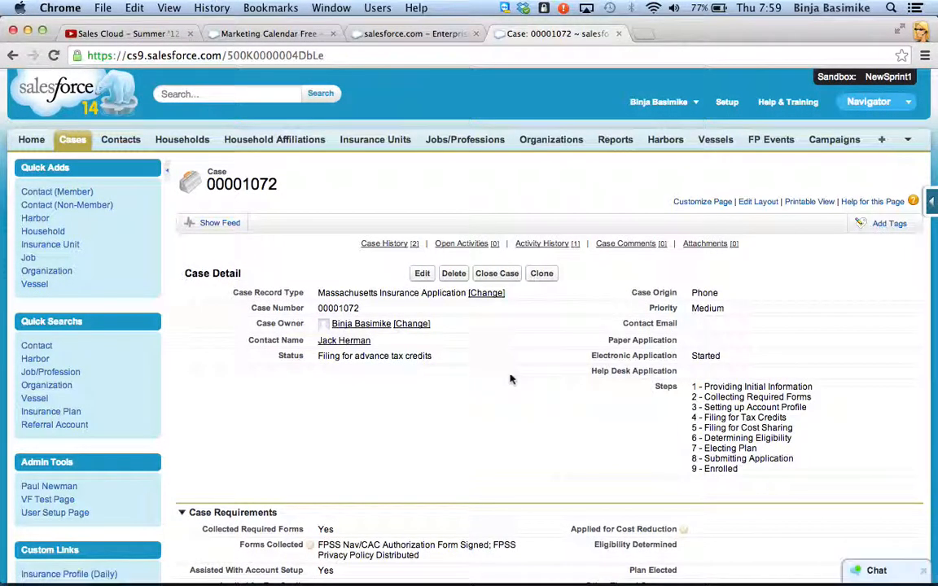
Step: Edit the case to set both Applied for Tax Credit and Applied for Cost Reduction to Yes
click(422, 274)
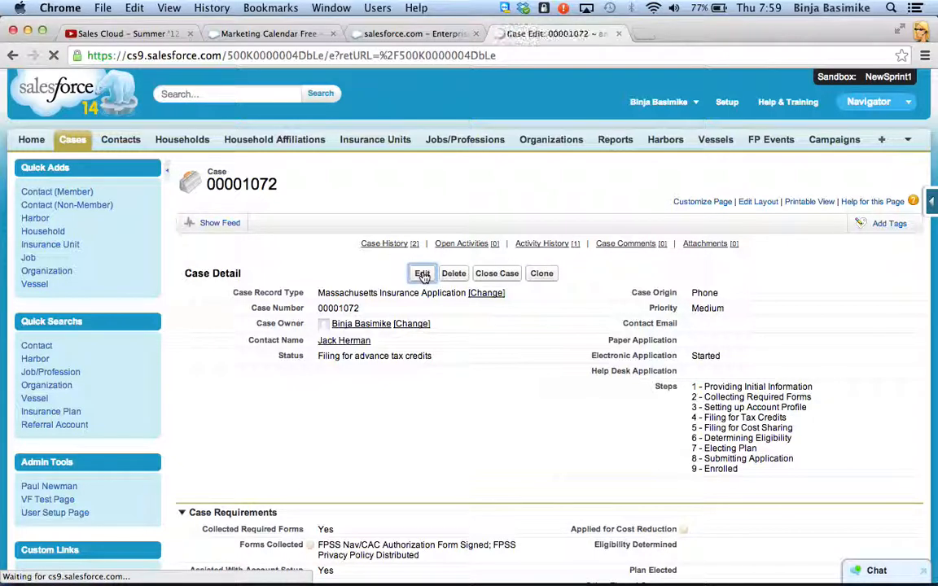
scroll(483, 398, down, 5)
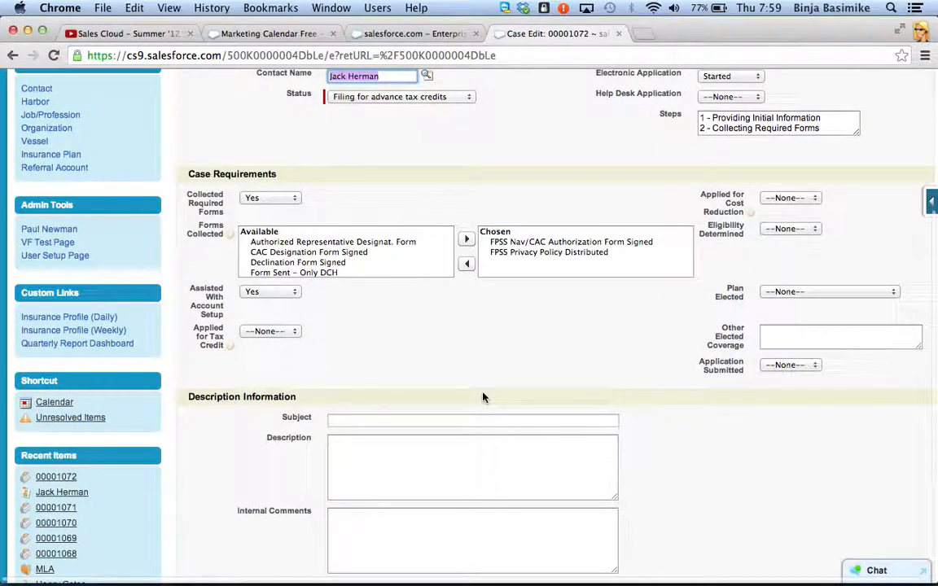
click(281, 334)
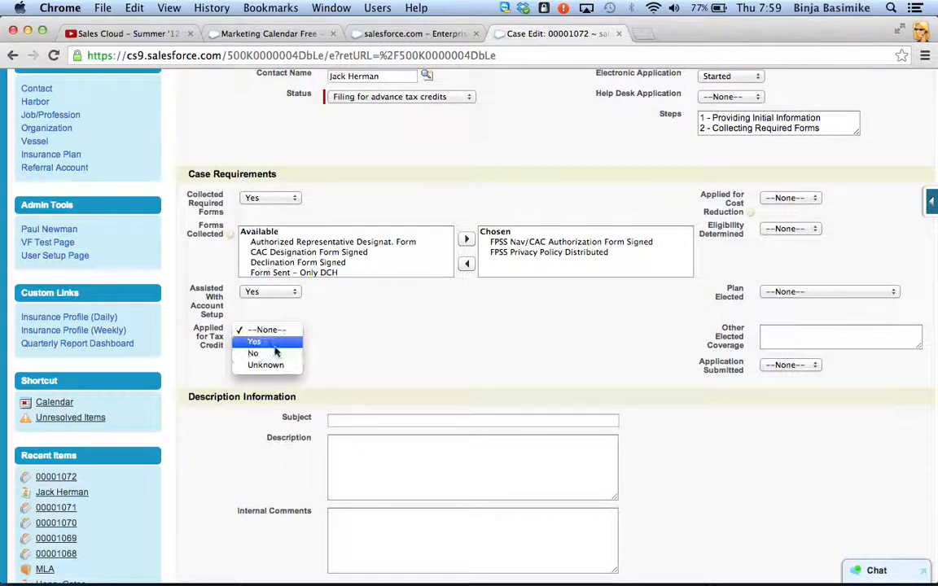
click(254, 341)
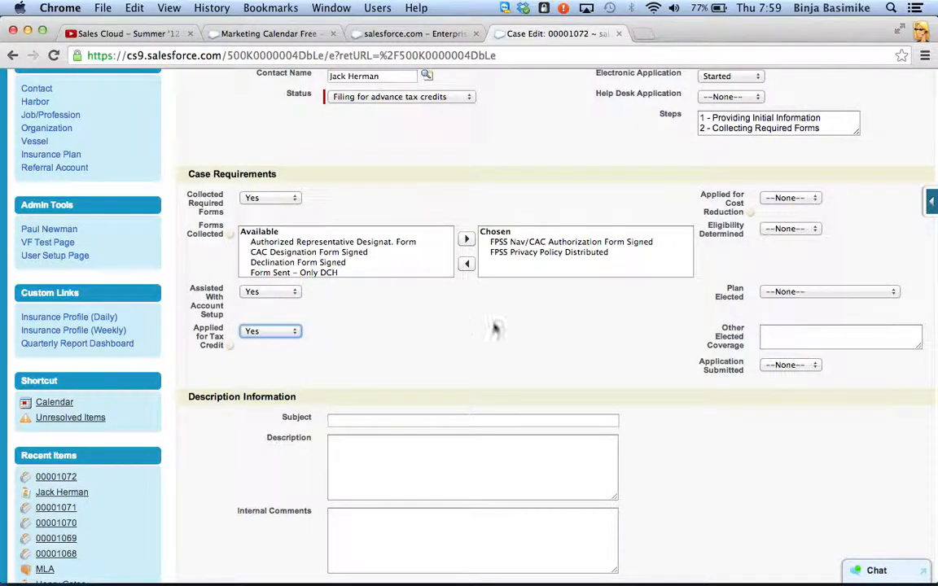
click(782, 199)
click(780, 209)
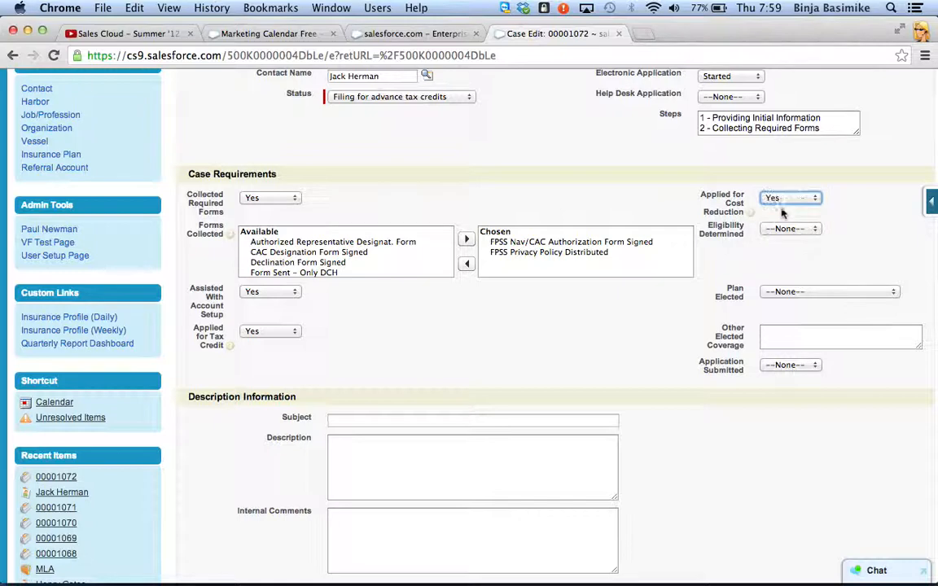
Step: Set the case's Eligibility Determined to Yes, Plan Elected to BMC HealthNet Plan and Application Submitted to Yes
scroll(698, 304, up, 1)
scroll(607, 176, down, 2)
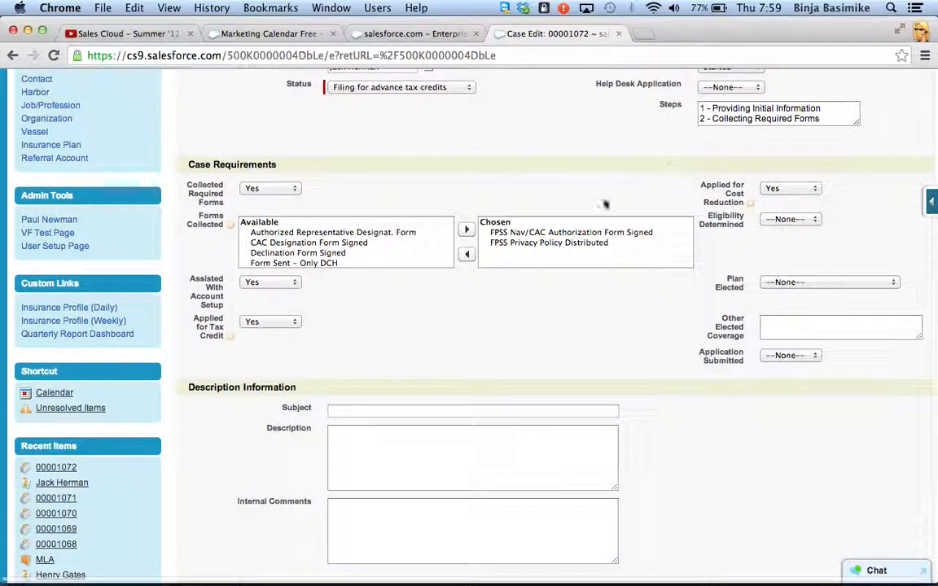
click(788, 220)
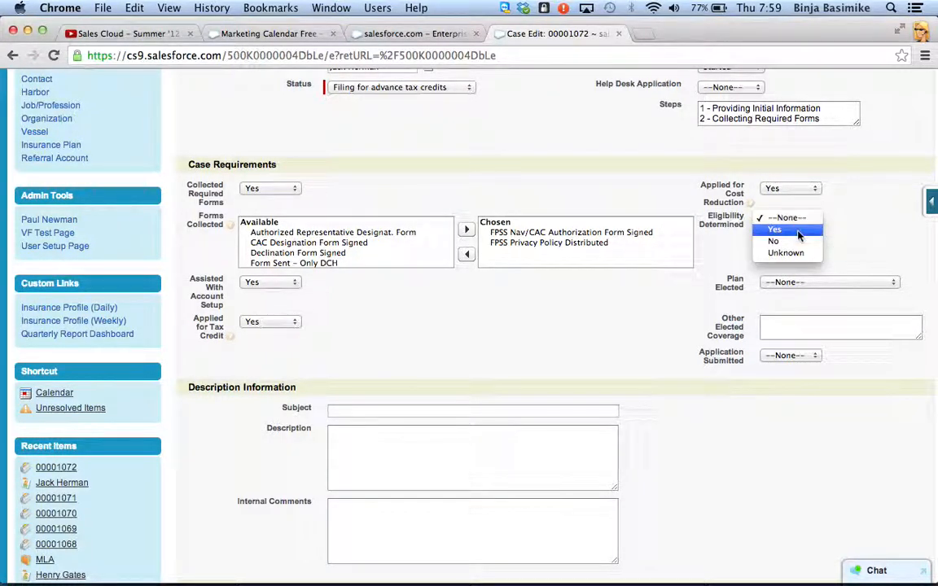
click(798, 232)
click(807, 282)
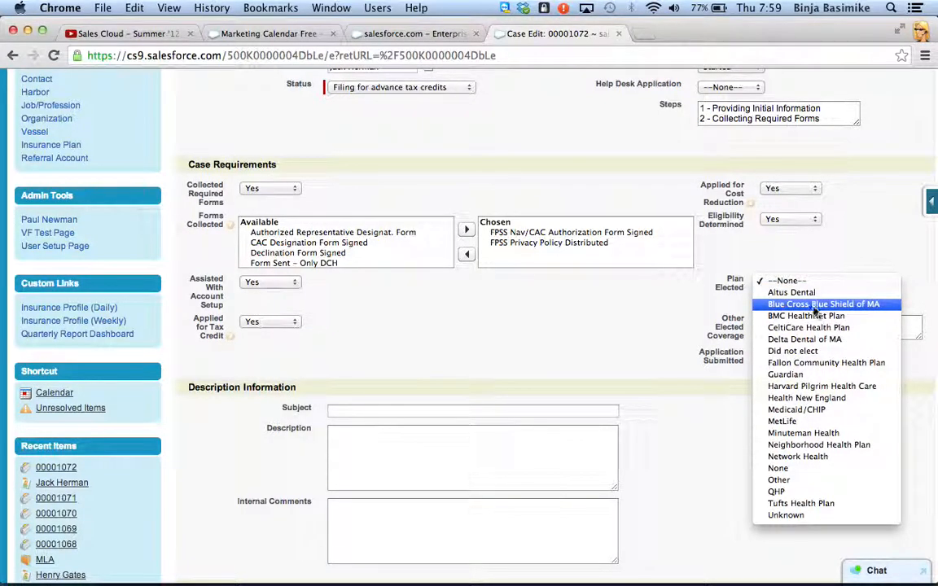
click(814, 317)
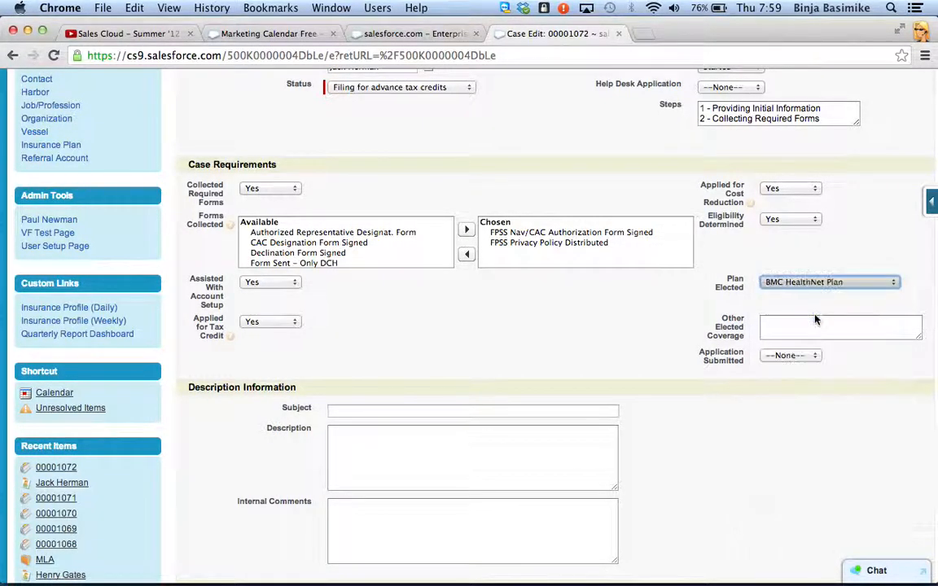
click(786, 356)
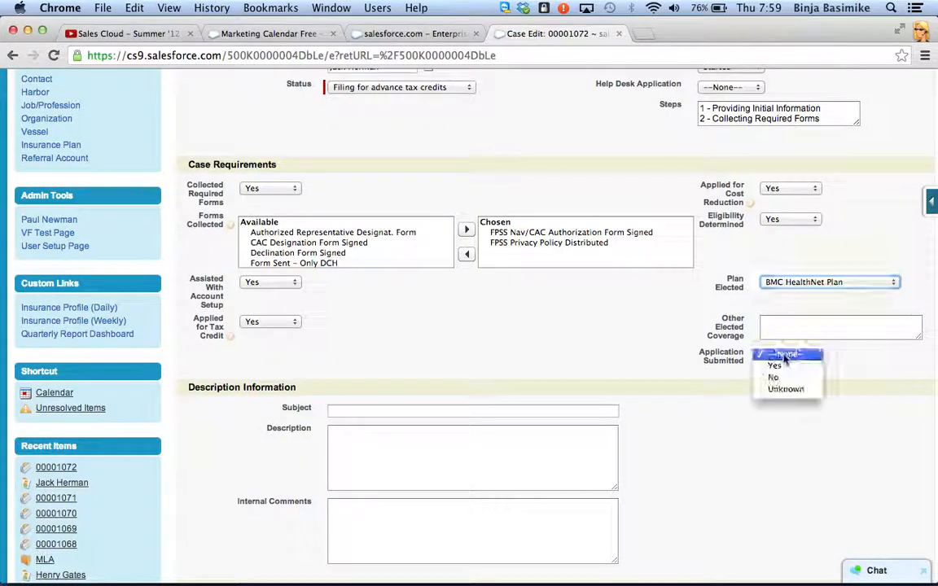
click(776, 367)
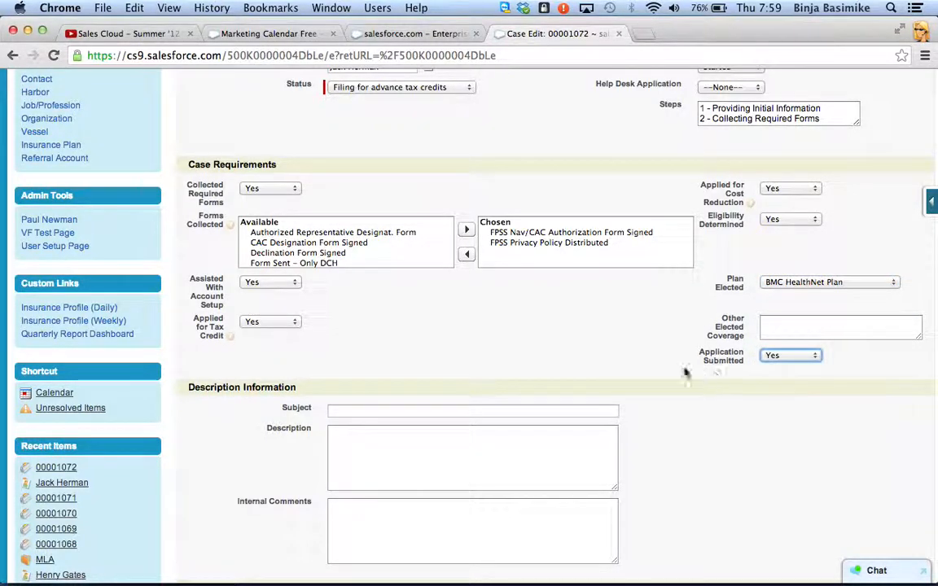
Step: Set the case's Status to Submitting Application and save the case, proceeding to close it
scroll(664, 366, up, 1)
scroll(664, 366, up, 2)
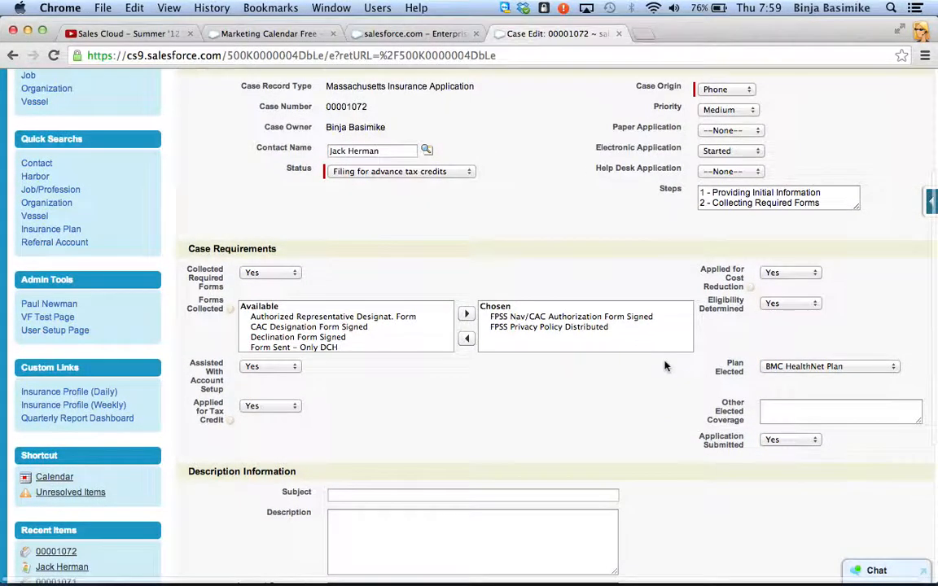
click(447, 171)
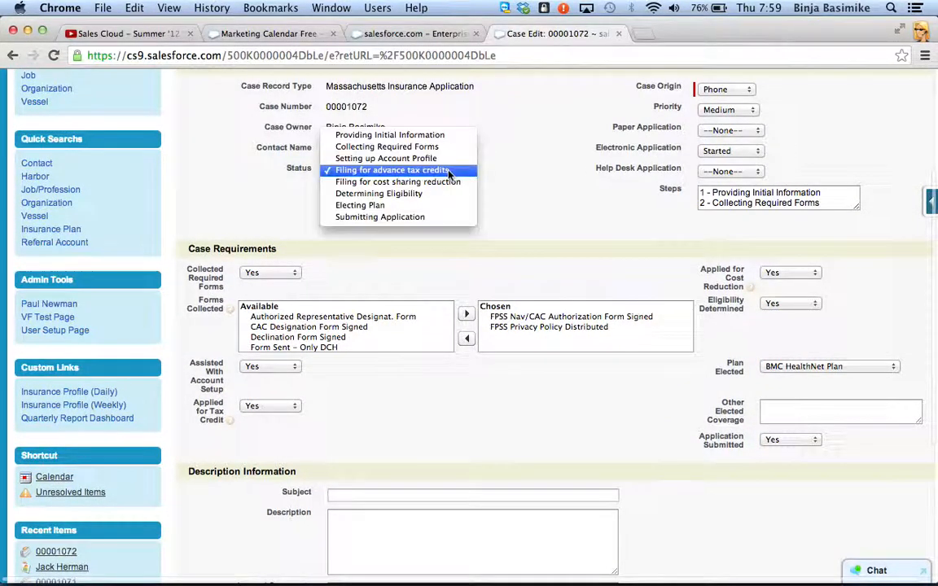
click(440, 217)
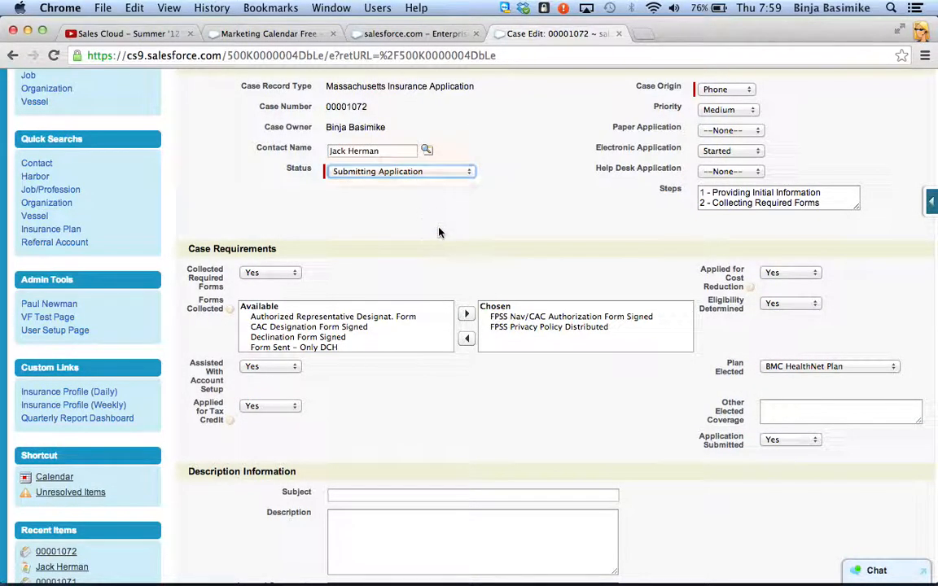
scroll(438, 233, down, 3)
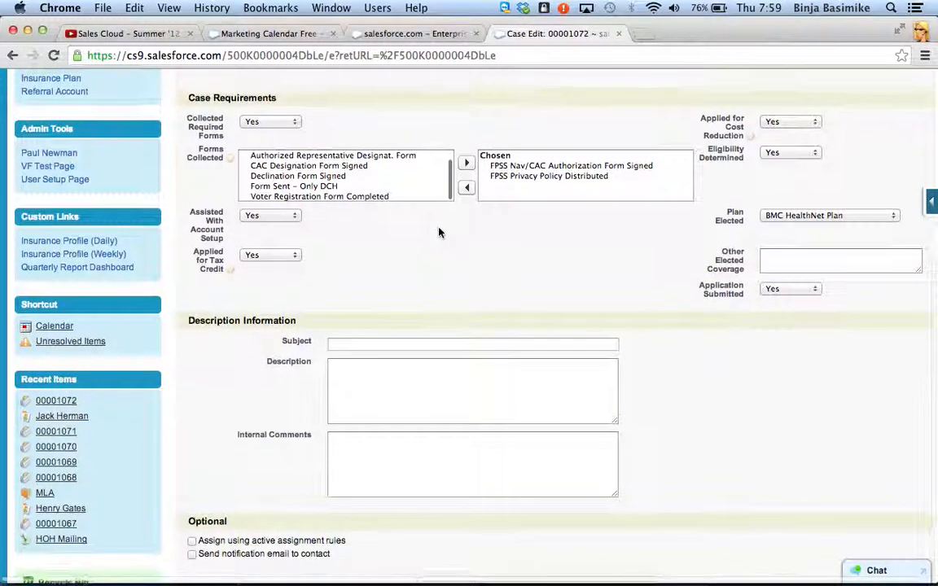
scroll(438, 233, up, 5)
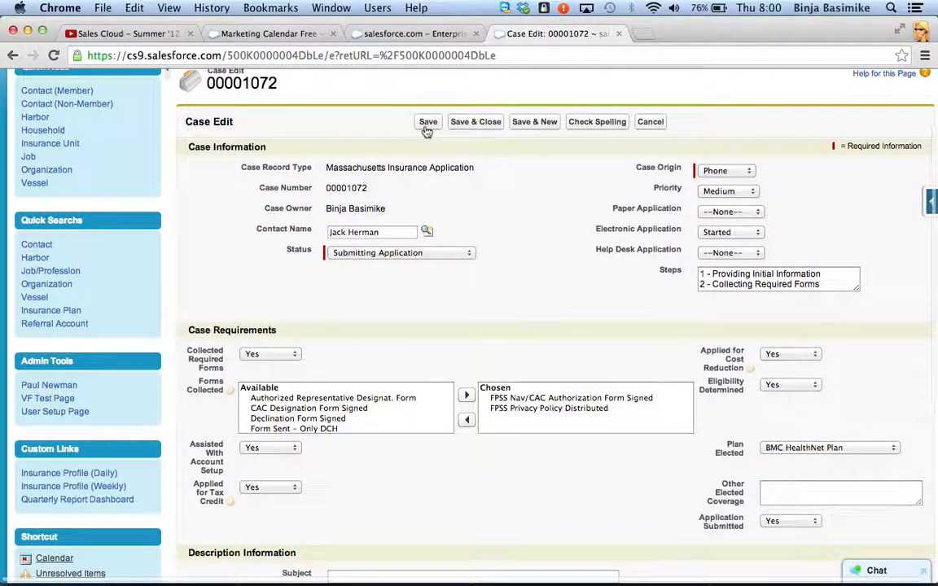
click(474, 124)
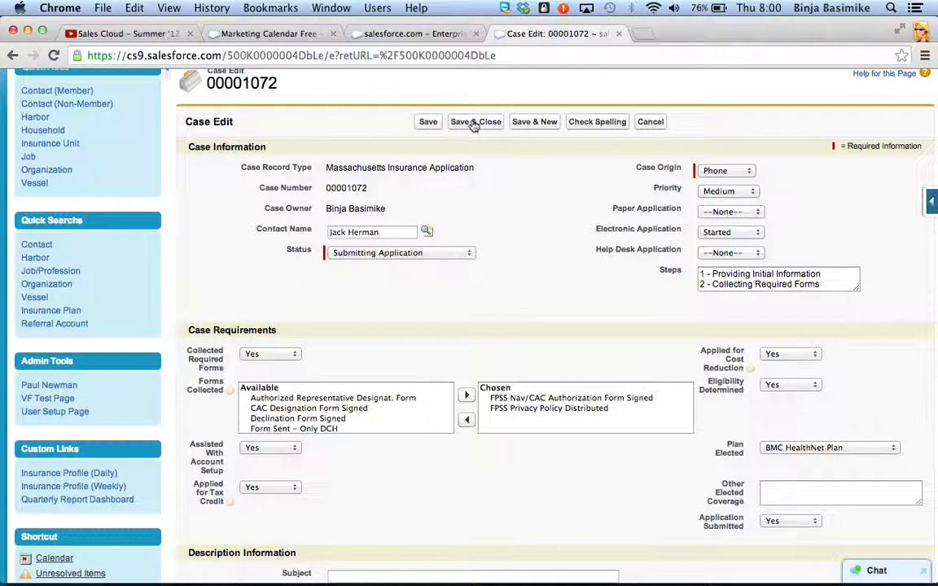
click(475, 122)
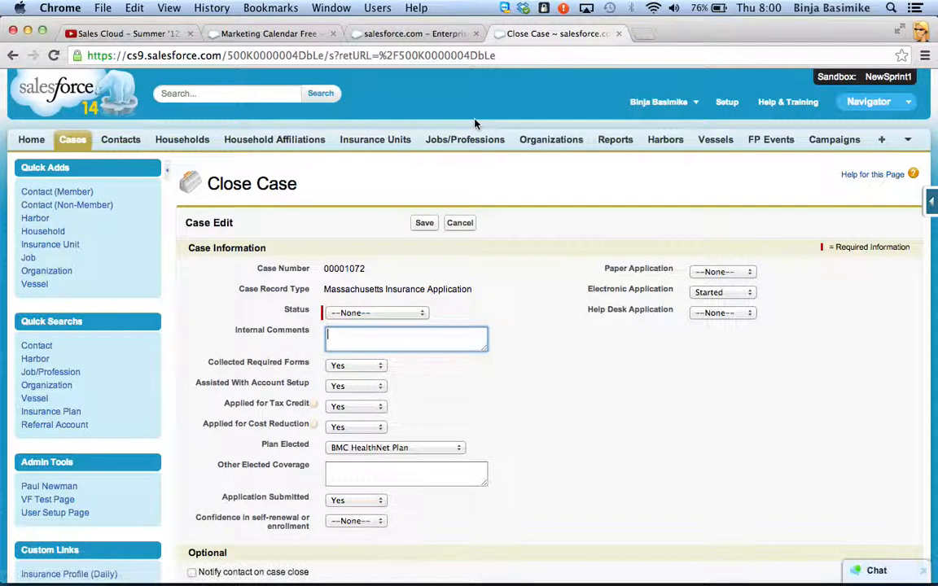
Step: Set both Paper Application and Help Desk Application to None for the case being closed
scroll(565, 303, down, 3)
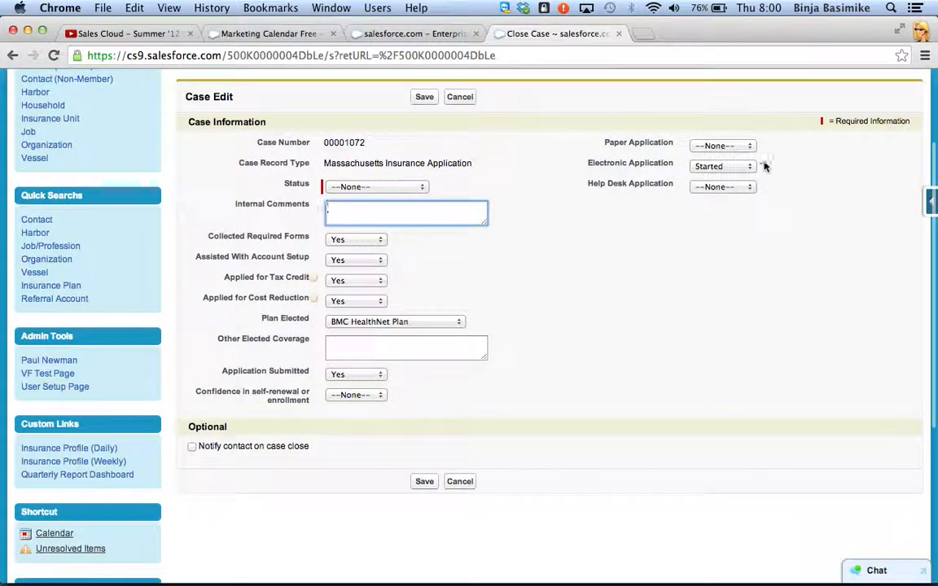
click(744, 144)
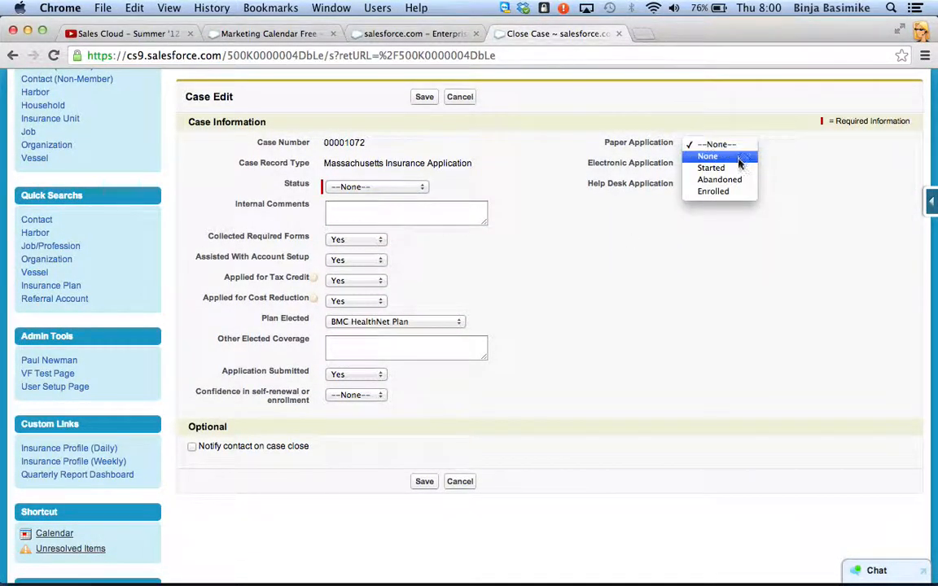
click(739, 161)
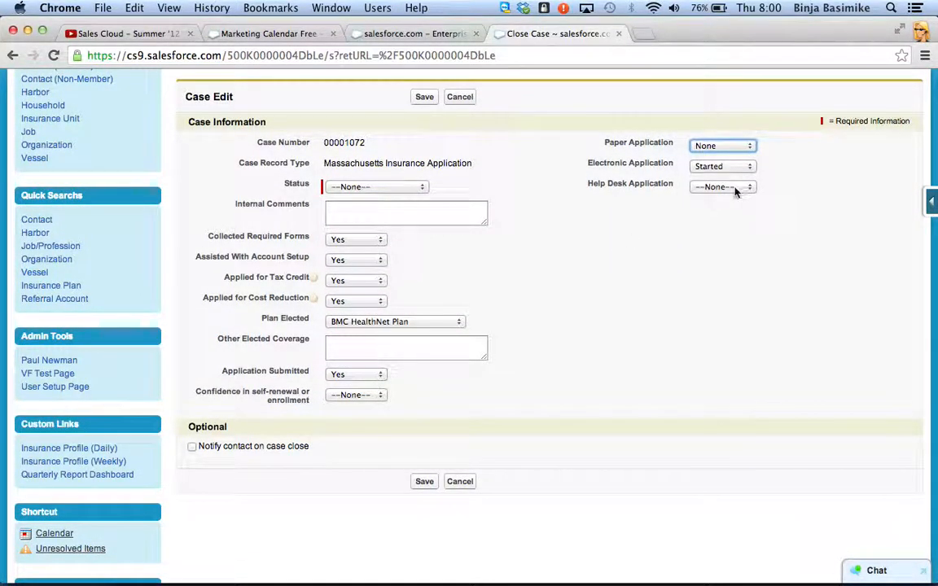
click(736, 188)
click(731, 197)
click(697, 201)
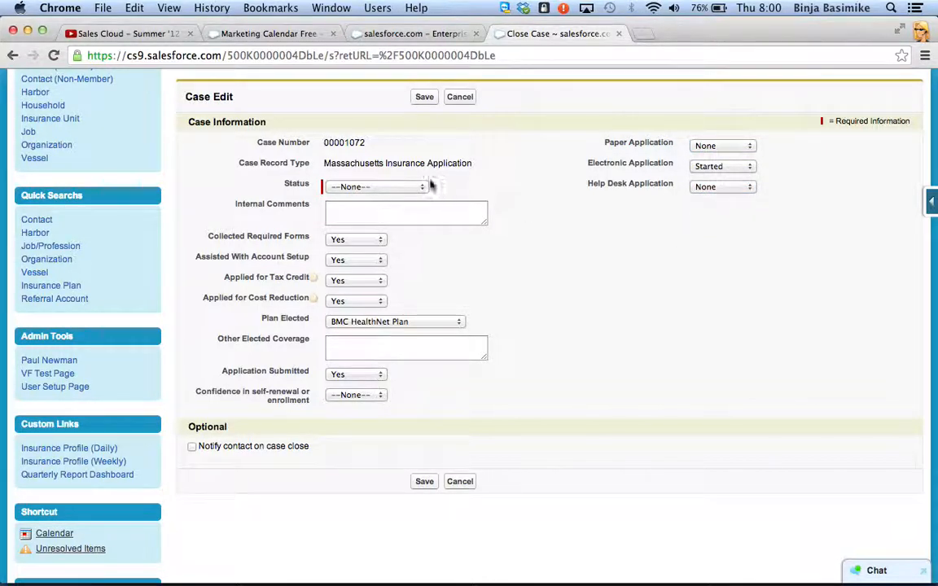
Step: Set the closing Status of the case to Closed - Enrolled
click(367, 187)
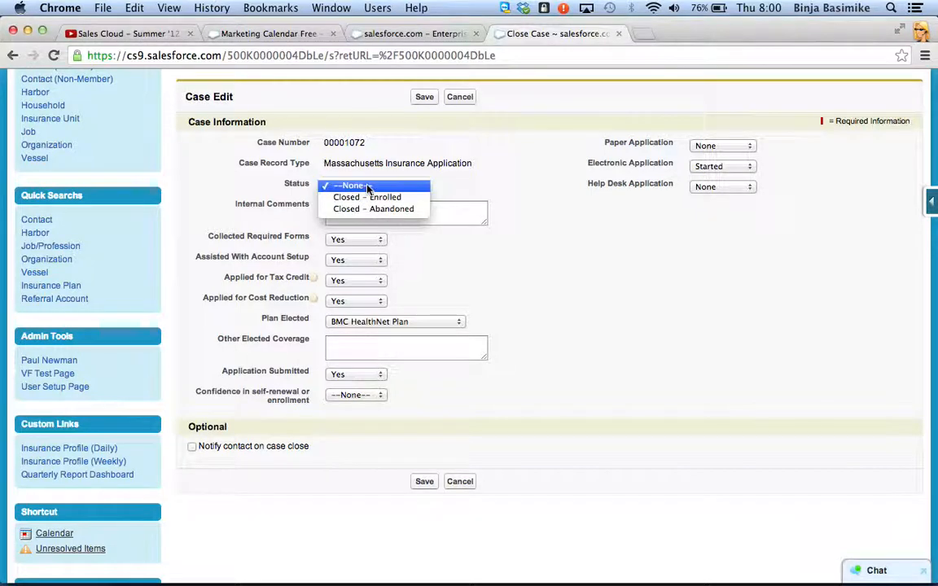
click(387, 198)
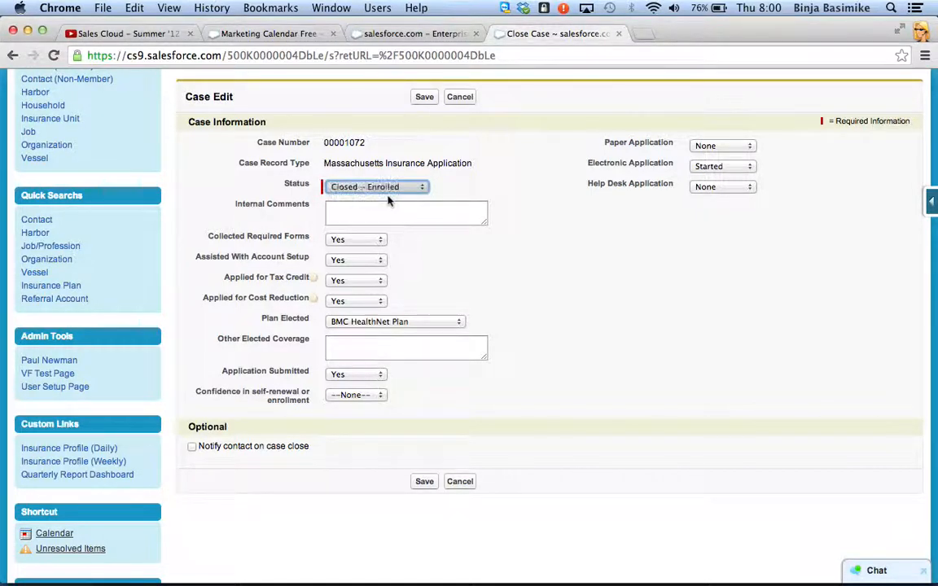
click(488, 279)
Step: Rate Confidence in self-renewal or enrollment as 4 and save the case closure
scroll(490, 283, down, 2)
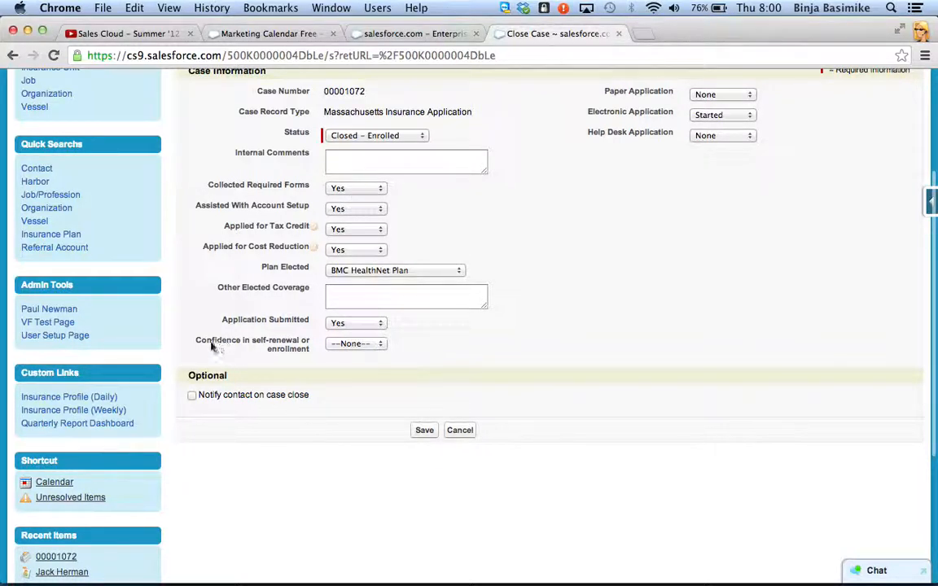
click(350, 346)
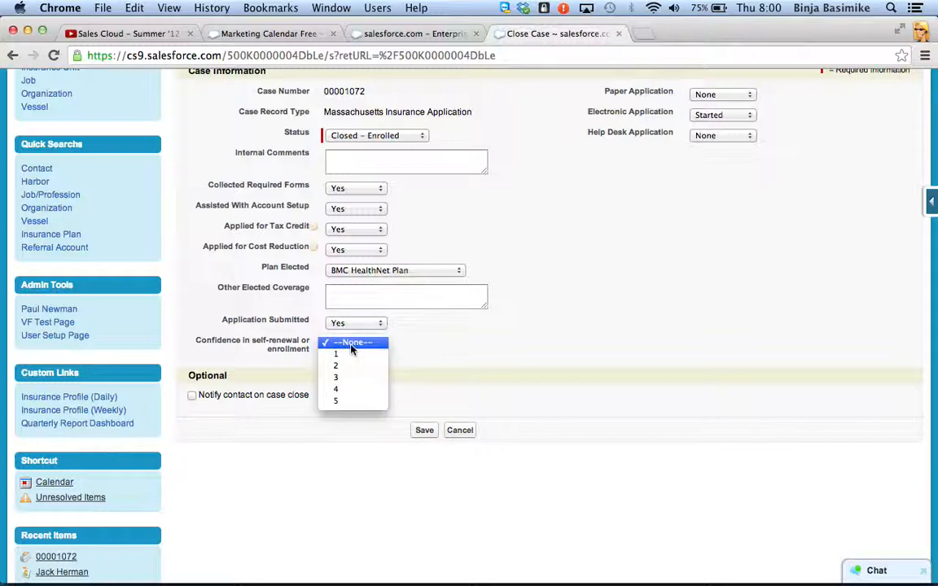
click(348, 390)
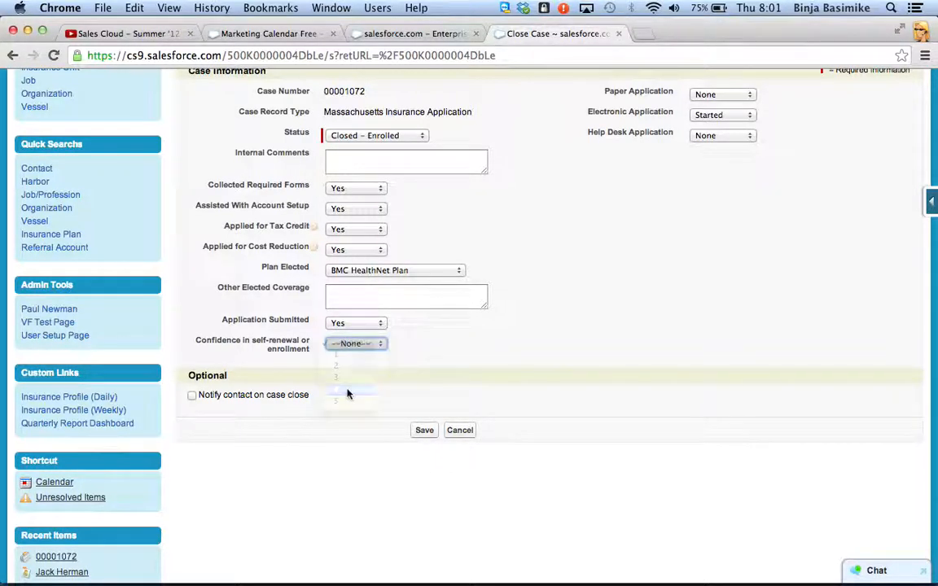
click(425, 430)
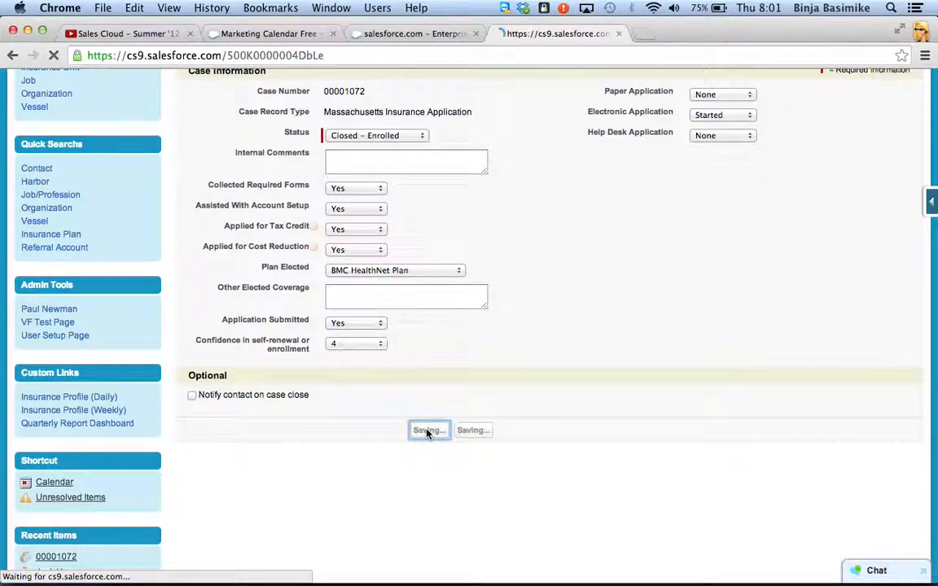
Step: Review the closed case's steps, requirements, case history and activity history
scroll(373, 407, down, 3)
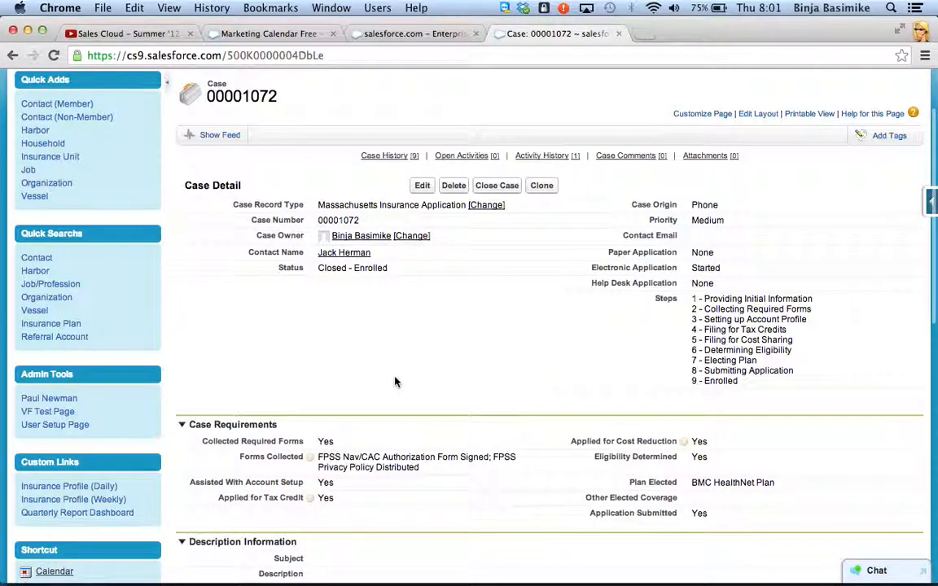
scroll(396, 382, down, 5)
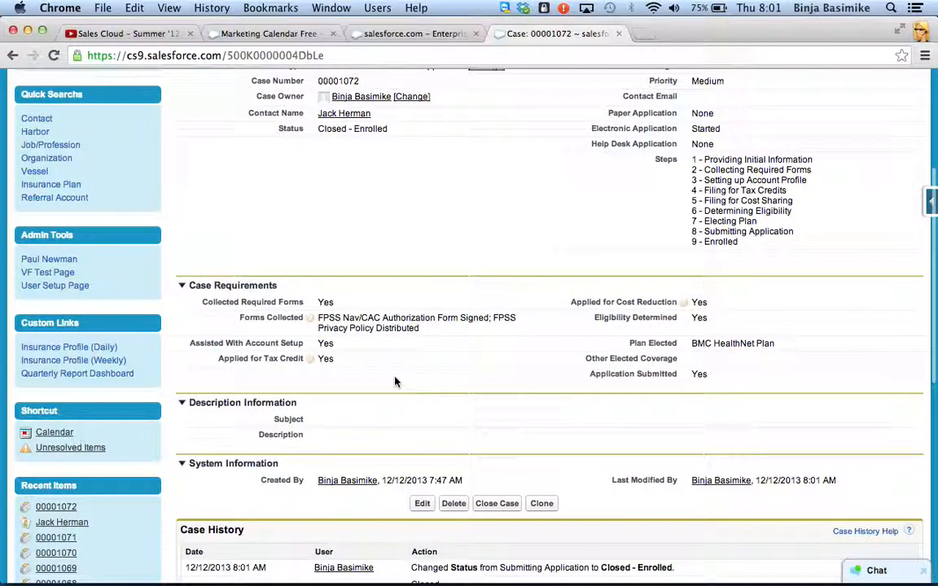
scroll(395, 382, down, 1)
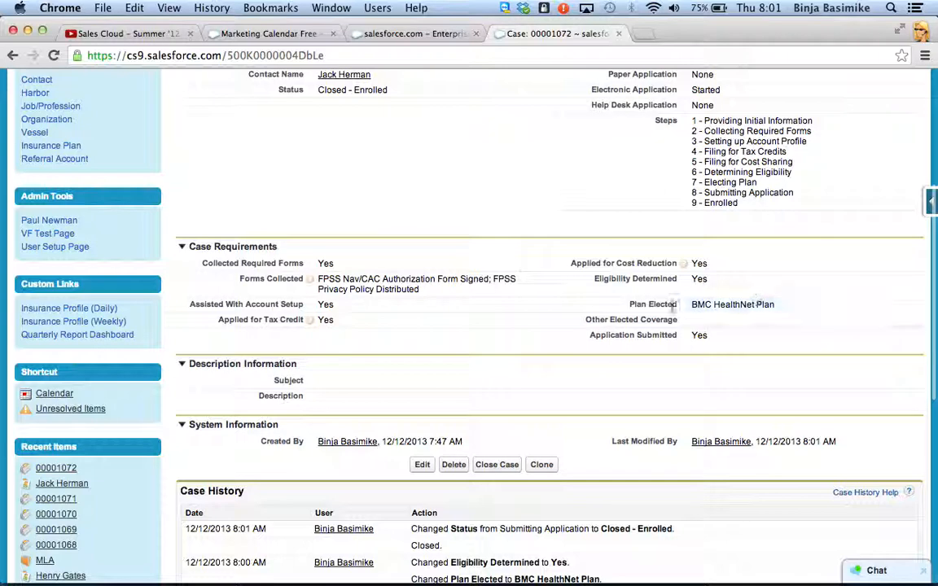
scroll(373, 385, down, 9)
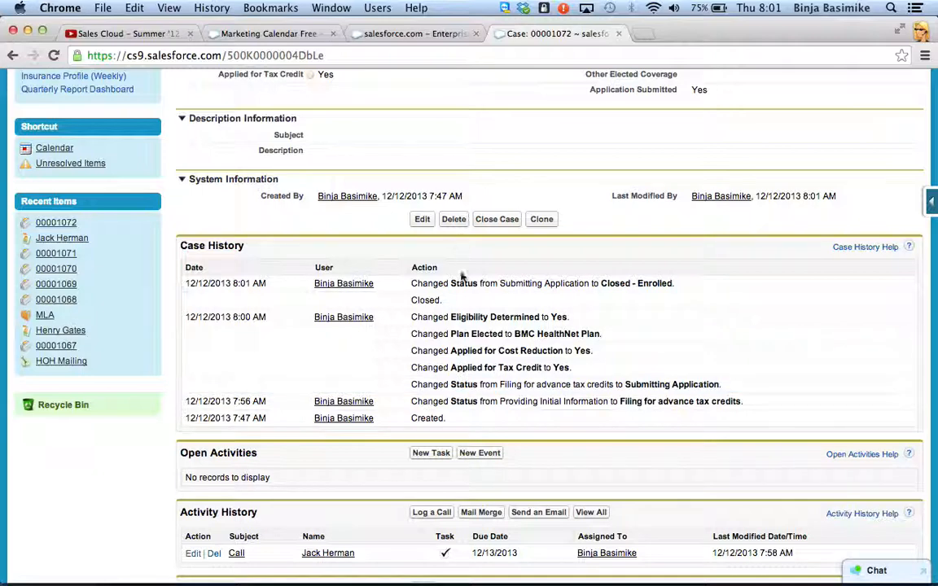
scroll(447, 448, down, 5)
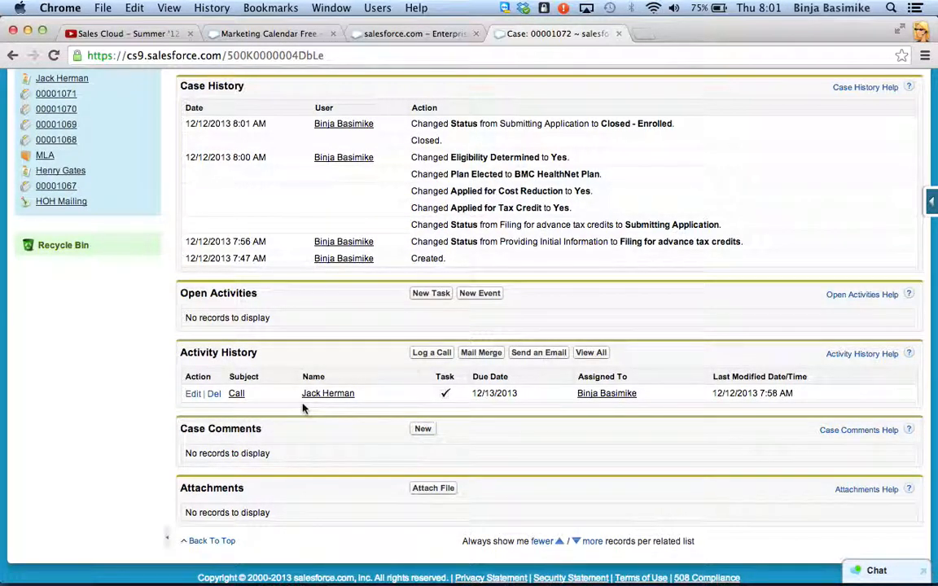
scroll(303, 408, up, 1)
scroll(303, 408, up, 15)
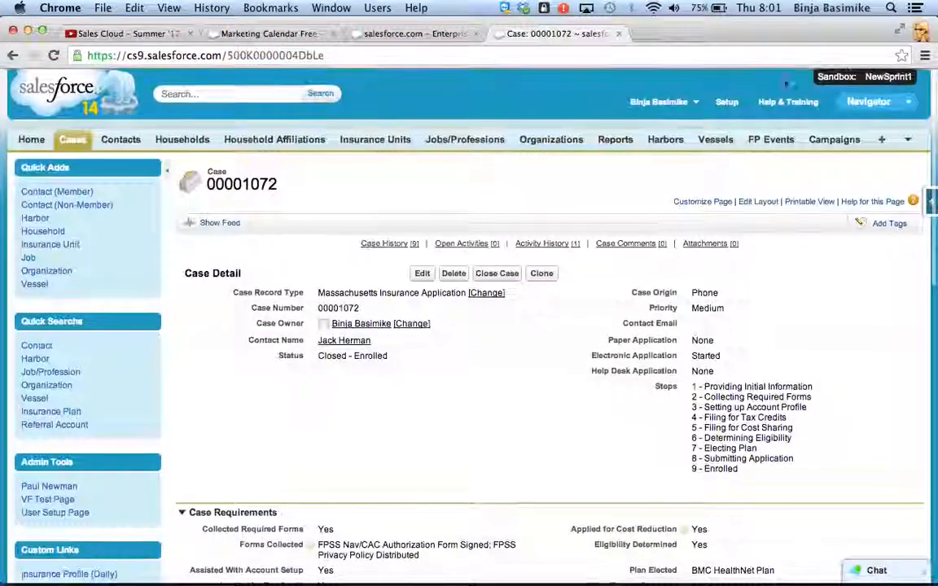